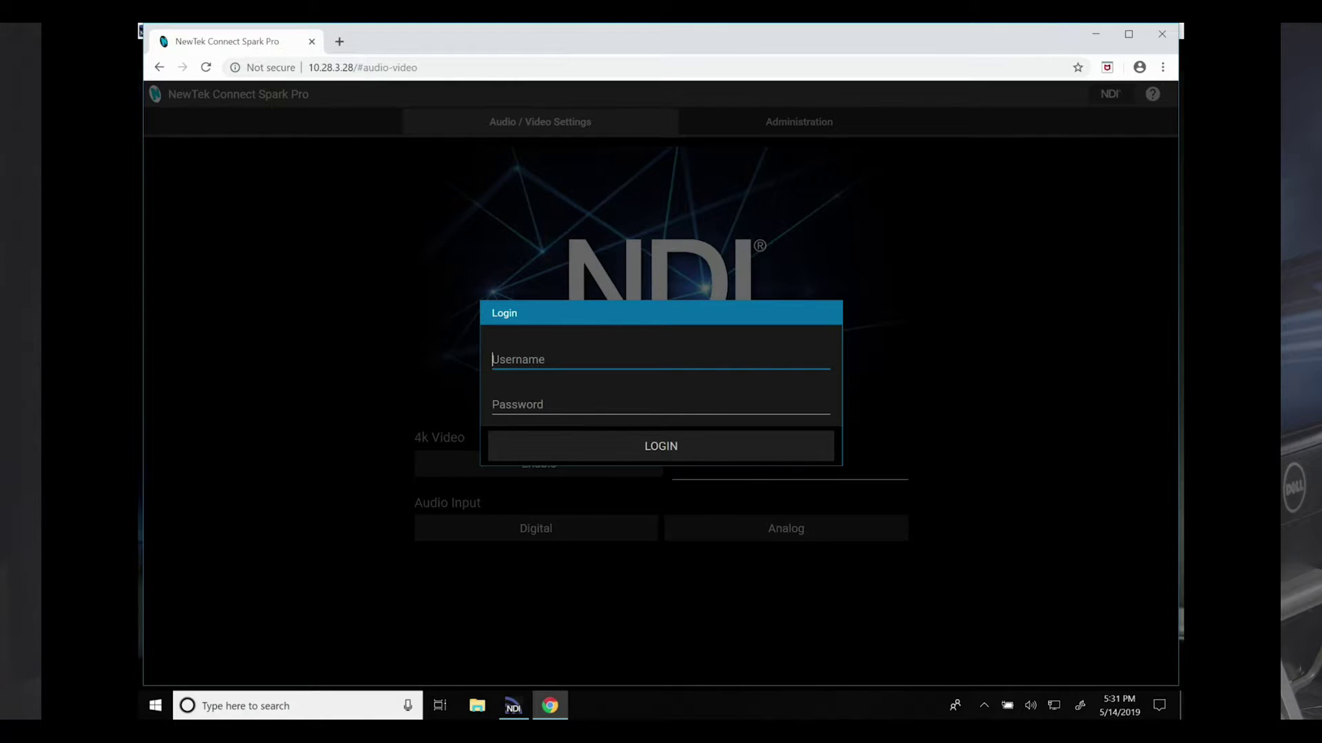
# Step: Log in to the Spark Pro web interface with the administrator username and password
pyautogui.write('adm')
pyautogui.write('ad')
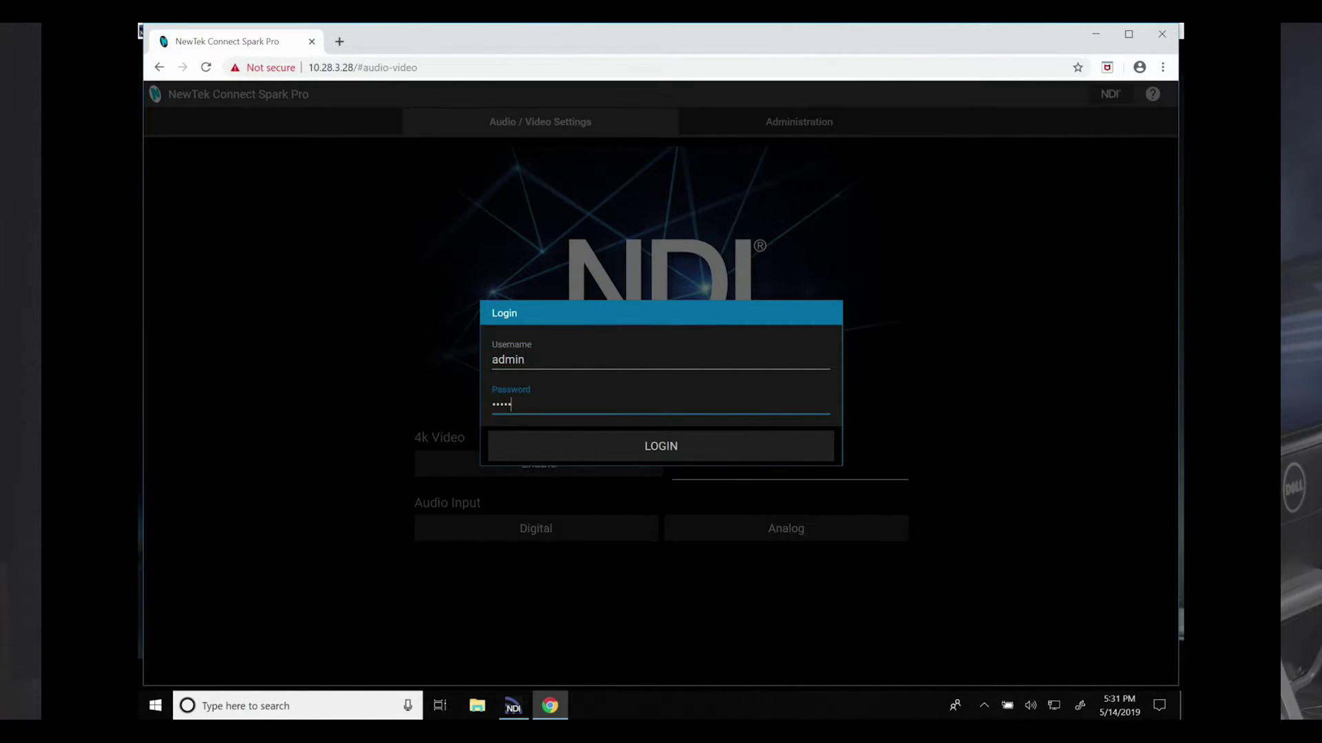
pyautogui.click(666, 447)
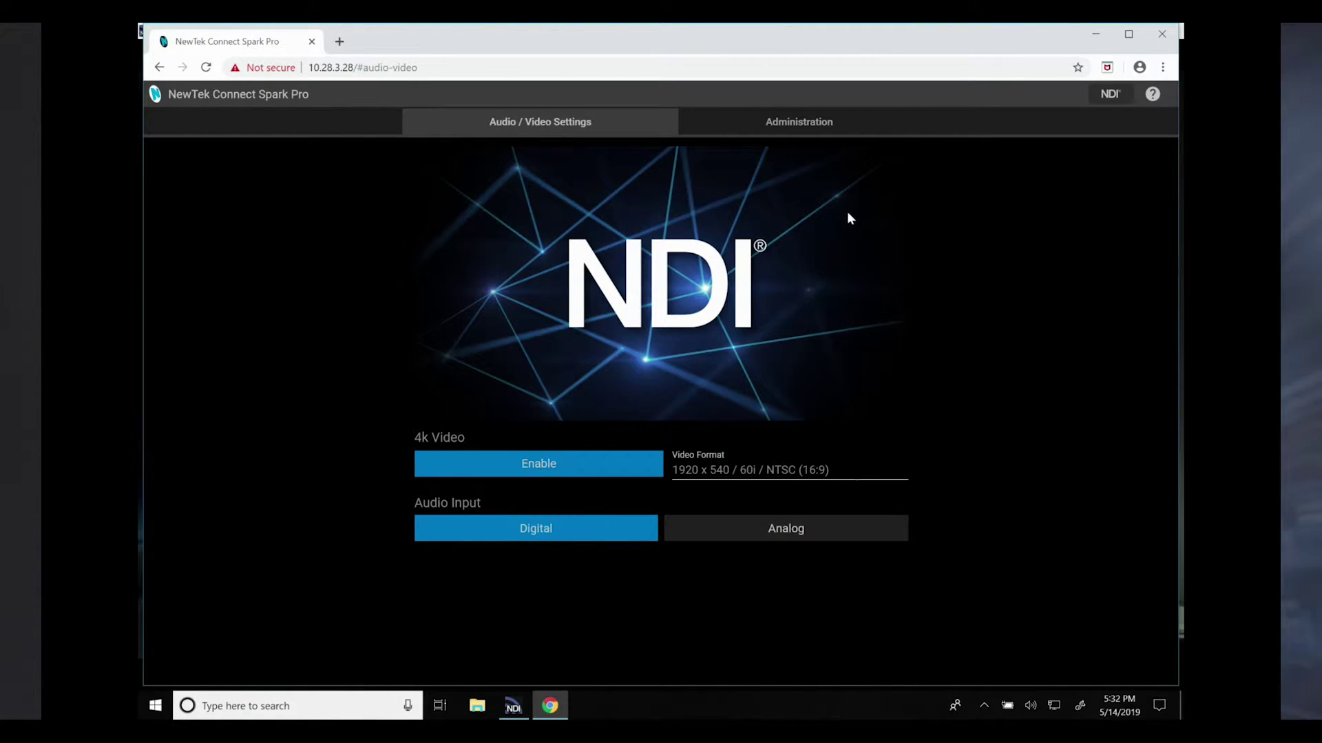
# Step: In Administration, replace the device name SPARK_PRO with 'Connect Spark Pro'
pyautogui.click(809, 133)
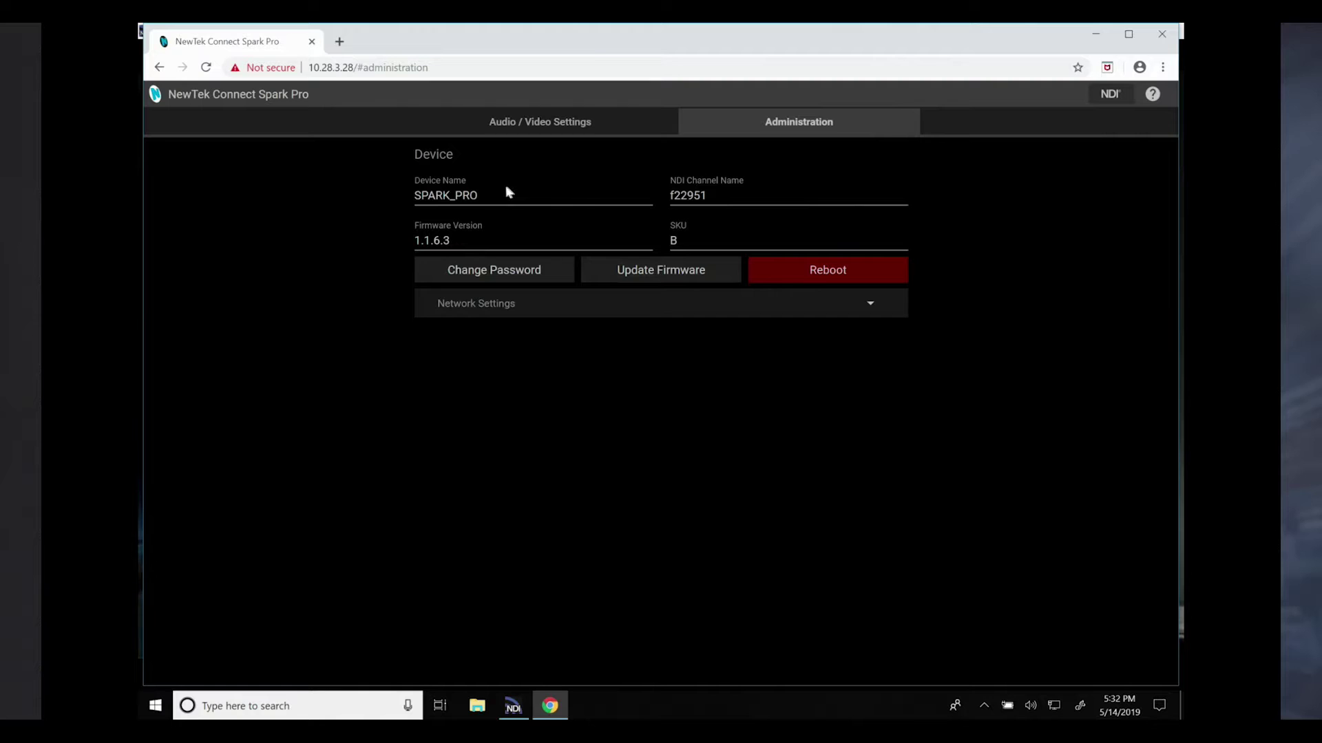
pyautogui.doubleClick(446, 195)
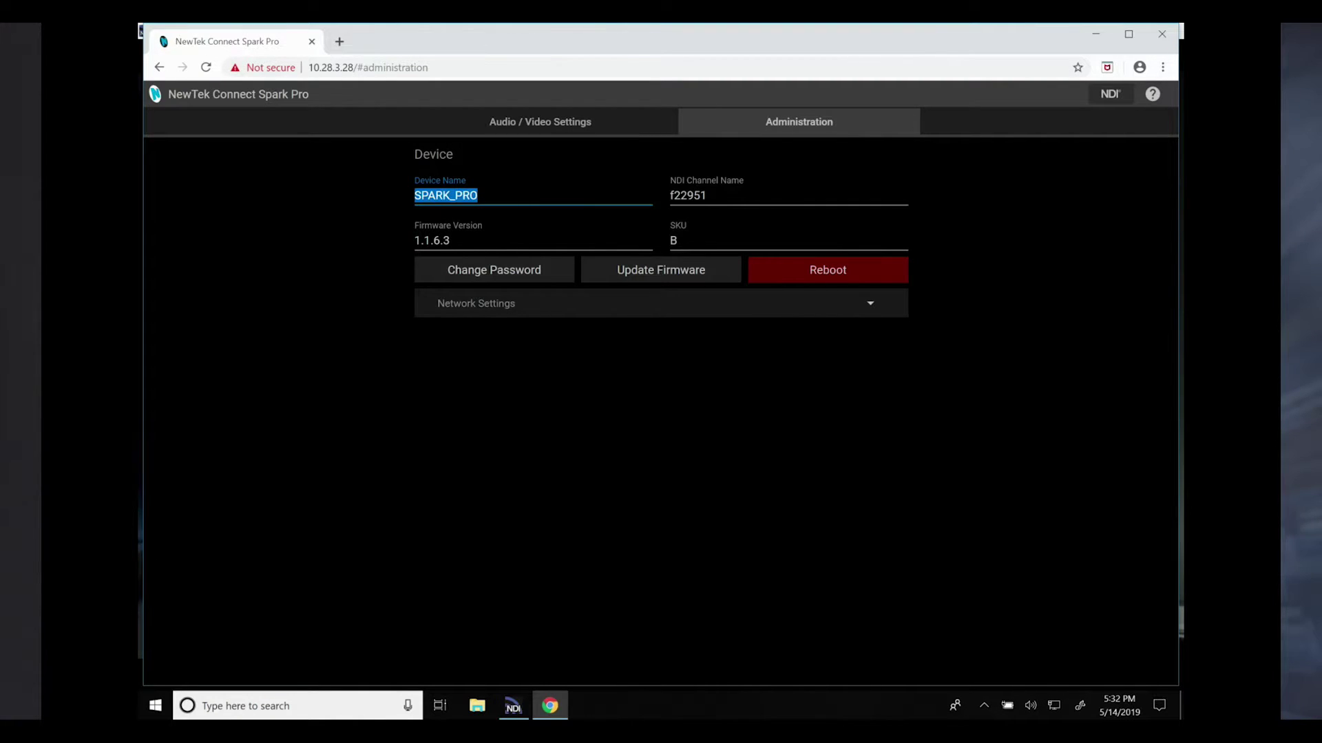
pyautogui.write('Connect Spark Pro')
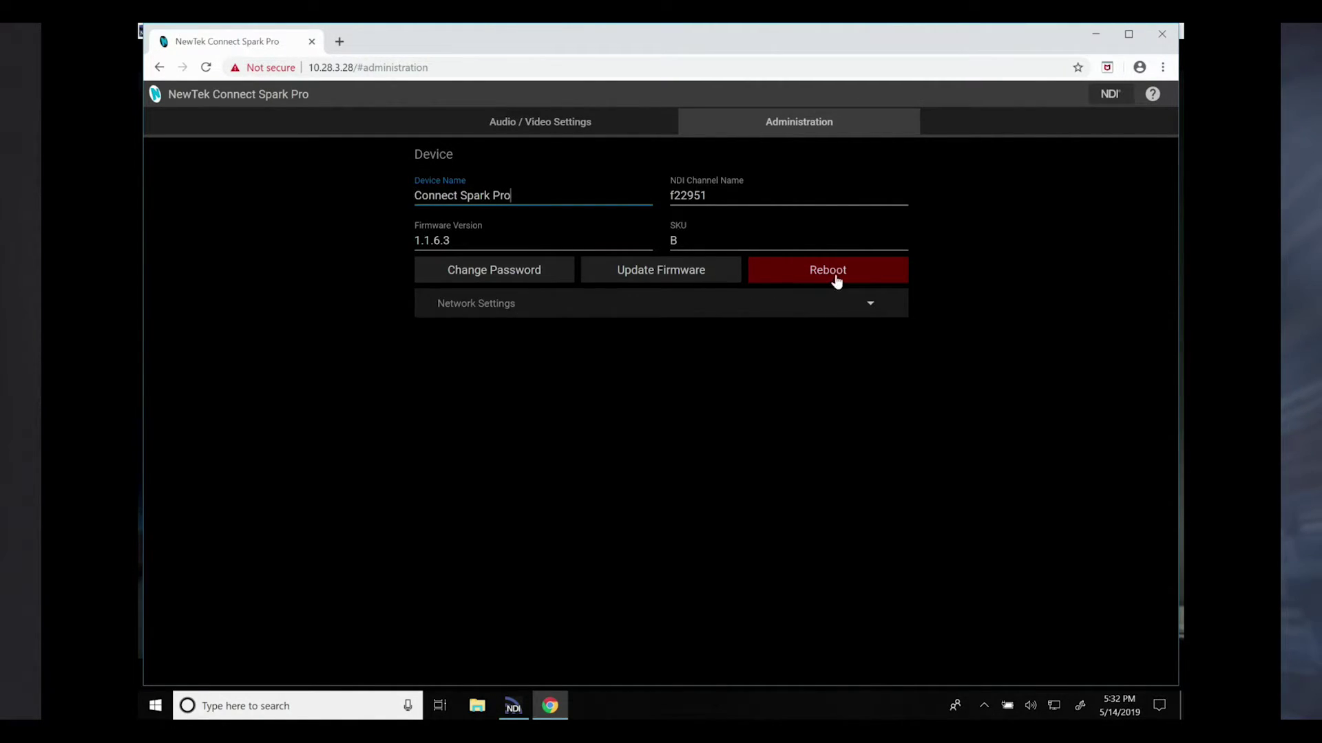
# Step: Look at the Update Firmware and Change Password forms, cancelling both without changes
pyautogui.click(667, 272)
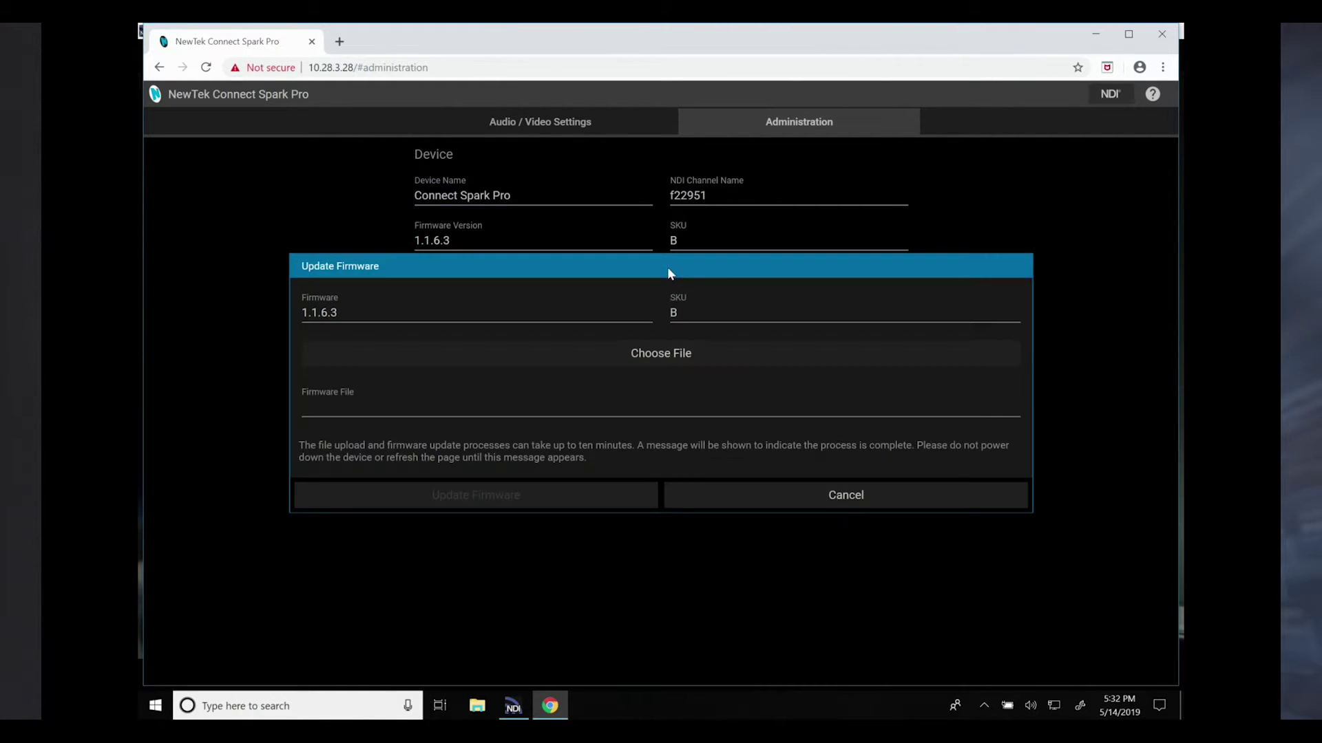
pyautogui.click(866, 496)
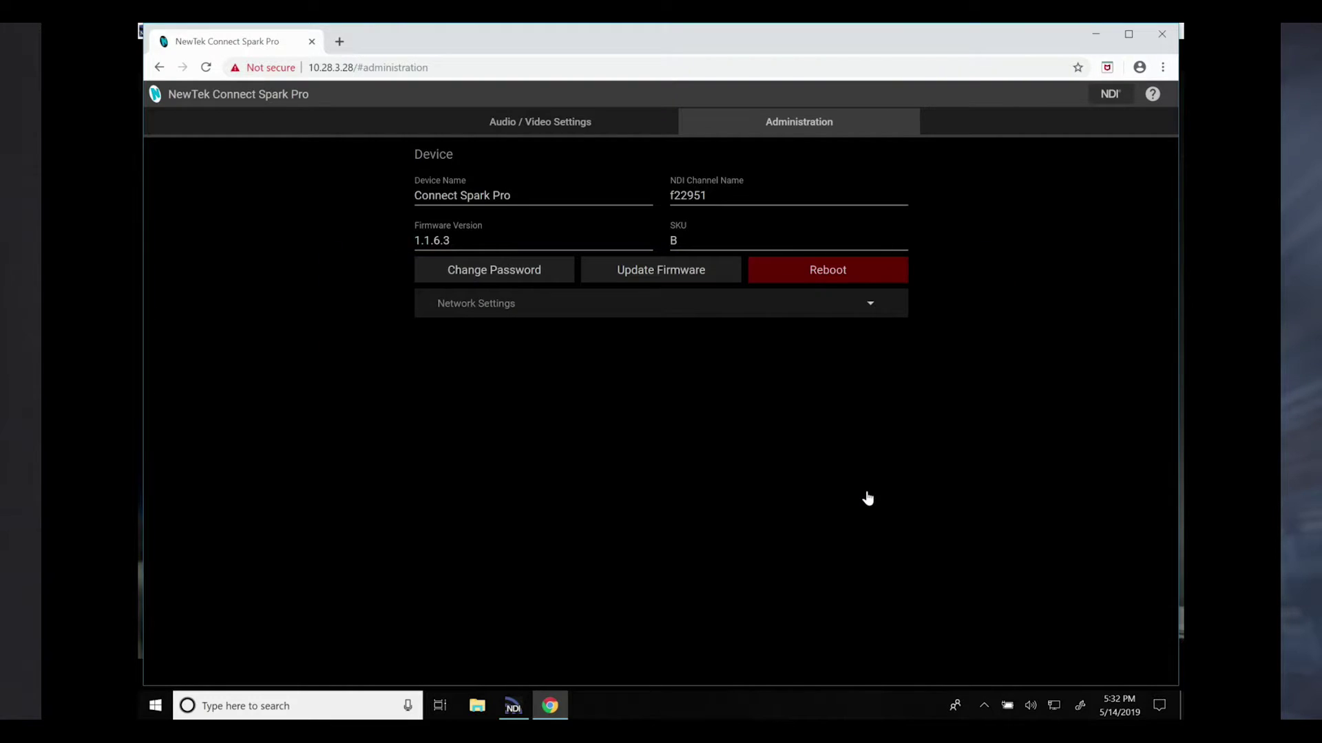
pyautogui.click(497, 278)
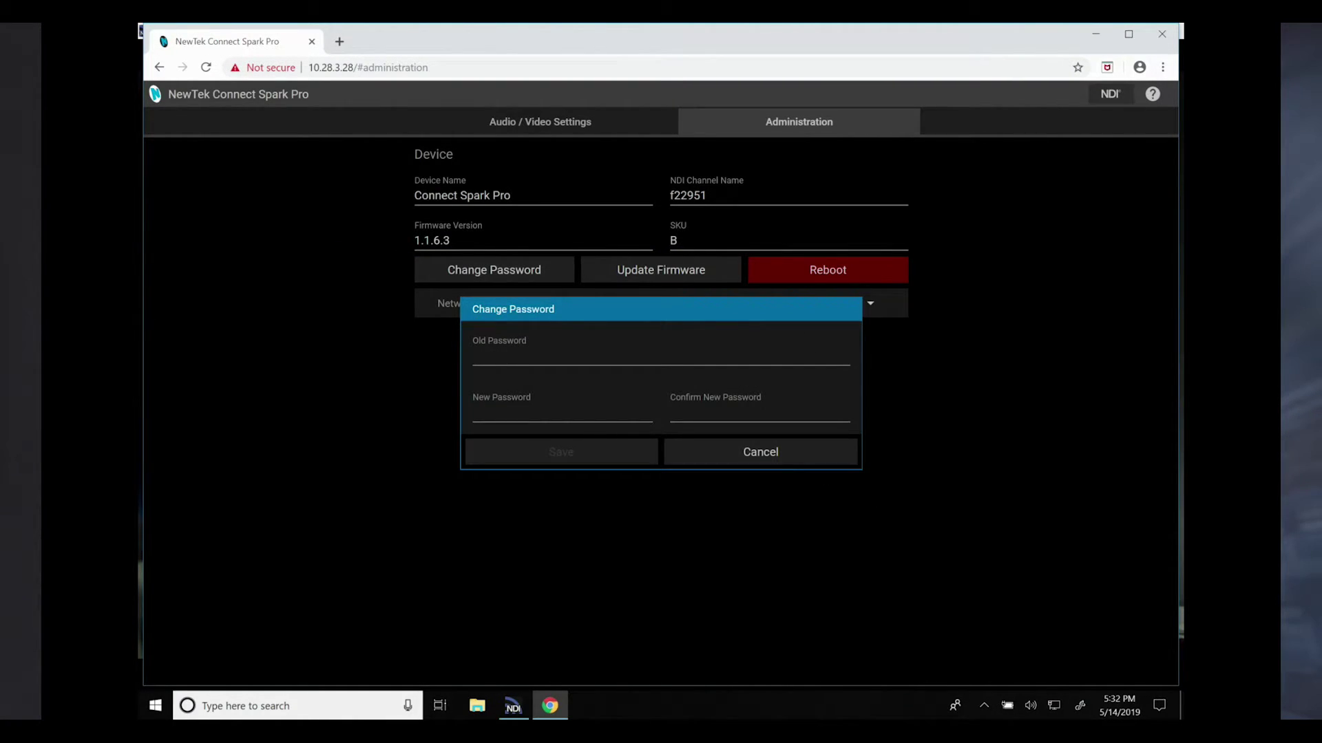
pyautogui.click(785, 454)
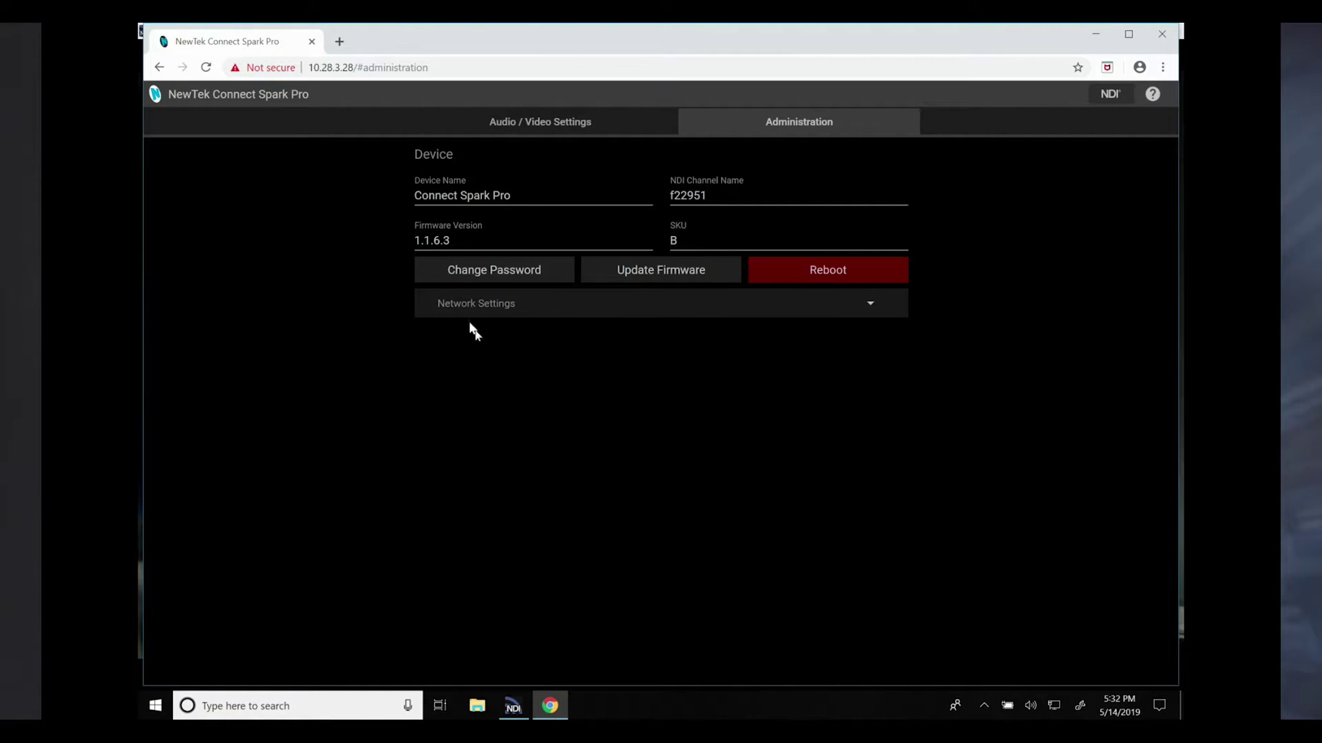
# Step: Change Obtain IP Address under Network Settings from Dynamic to Manual
pyautogui.click(556, 309)
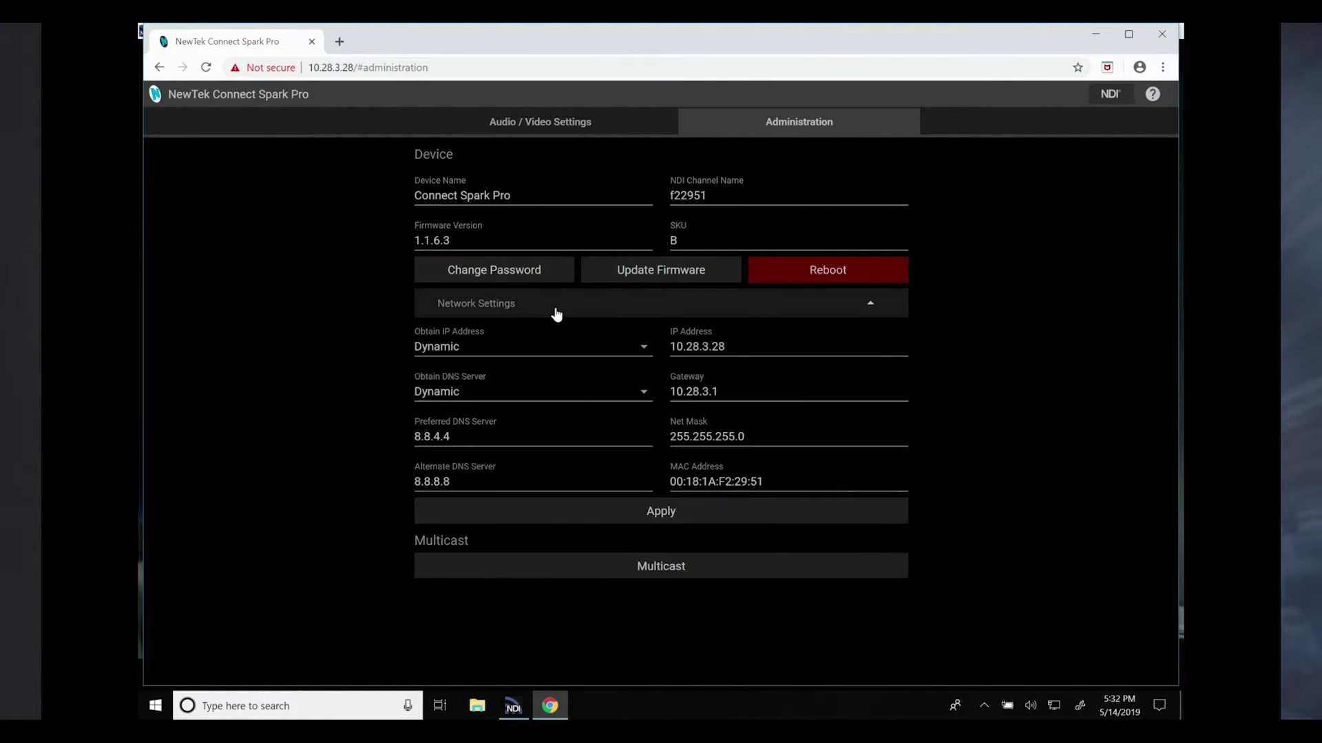
pyautogui.click(590, 360)
pyautogui.click(459, 355)
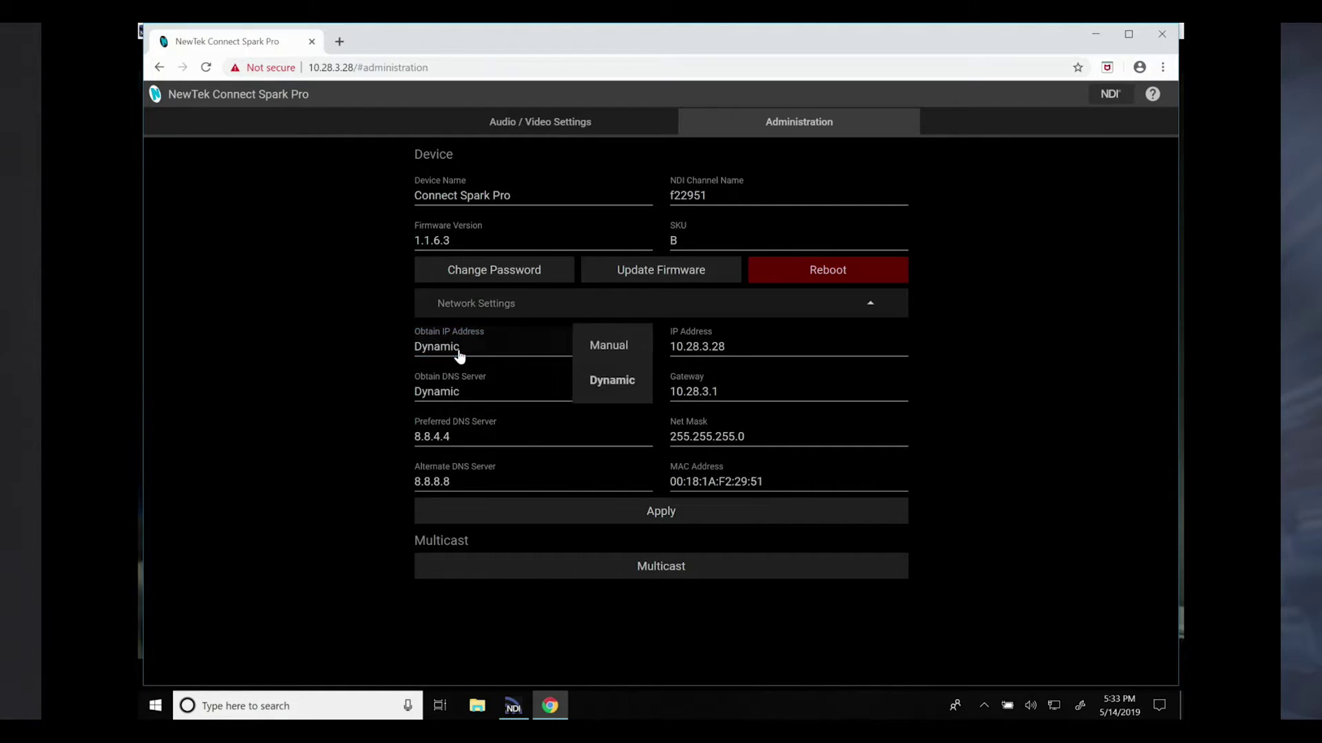
pyautogui.click(624, 347)
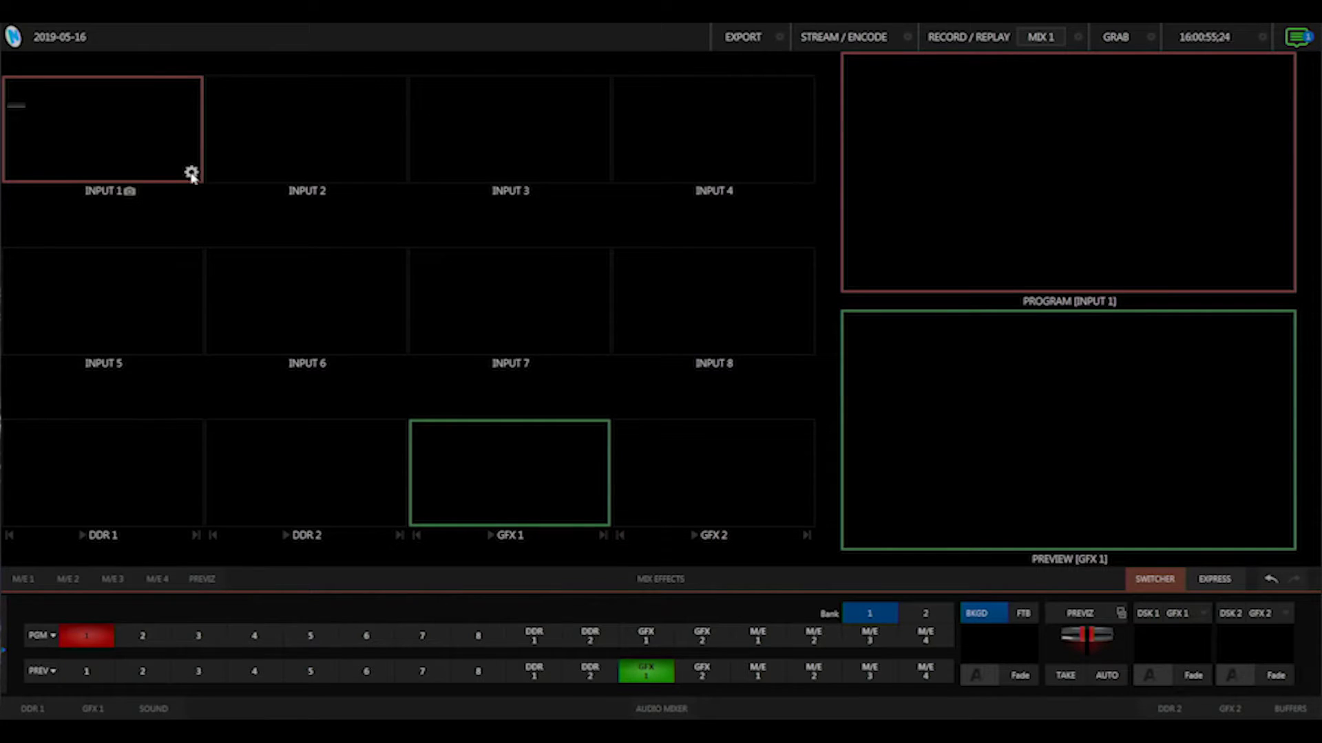
# Step: Set INPUT 1's source to CONNECT SPARK PRO > f22951 and launch its Device Webpage
pyautogui.click(191, 173)
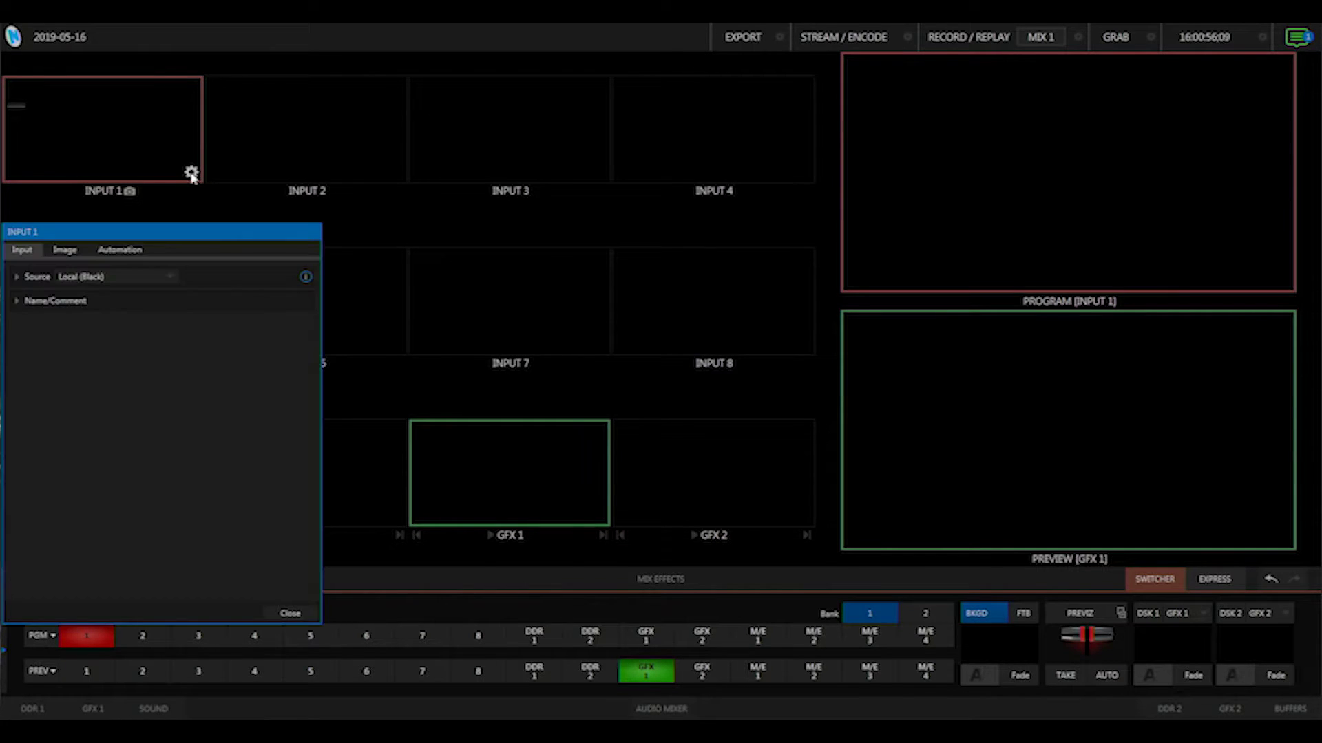
pyautogui.click(103, 279)
pyautogui.moveTo(98, 310)
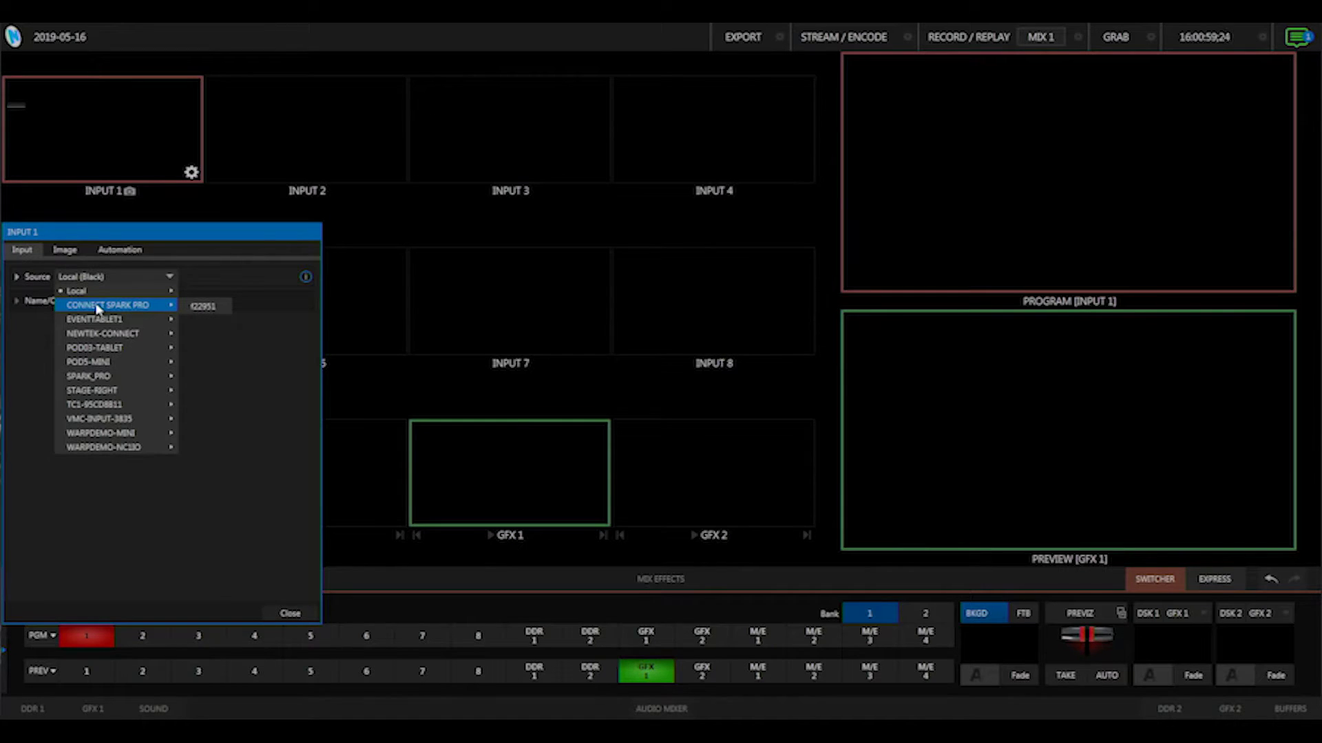
pyautogui.click(215, 309)
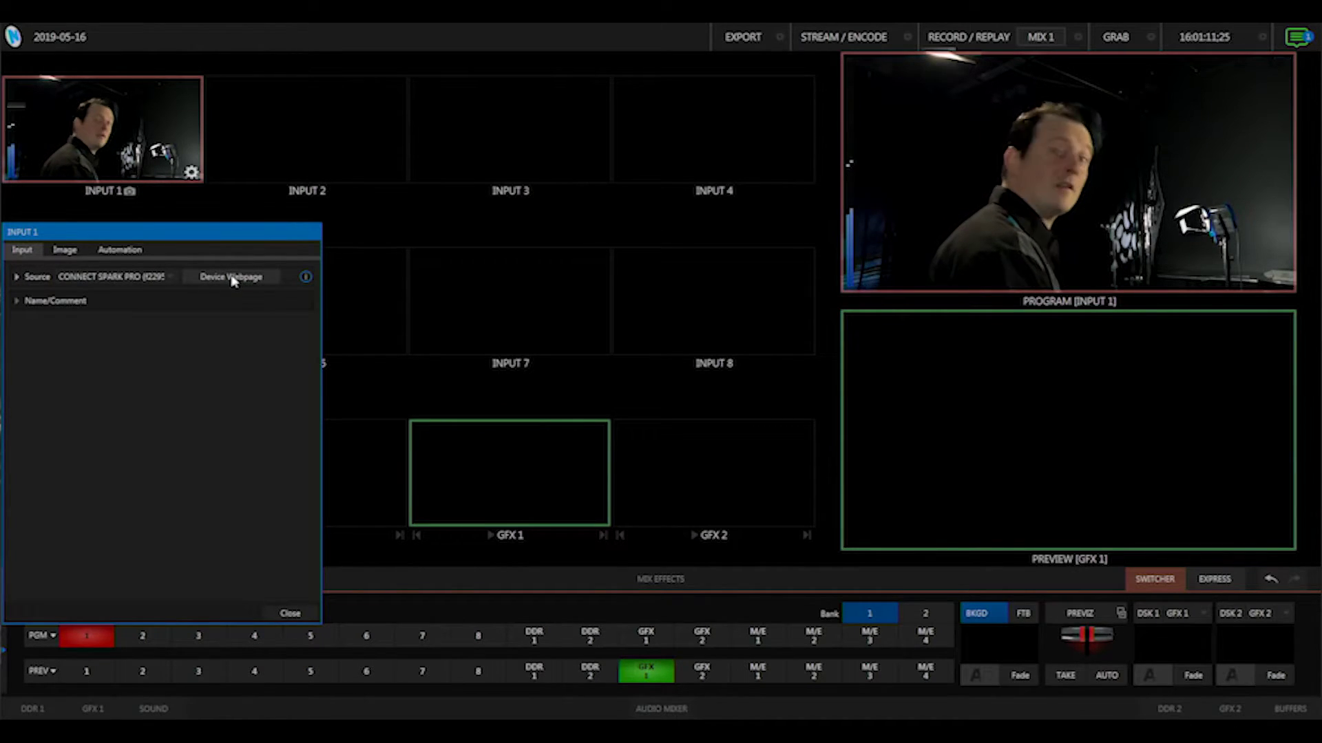
pyautogui.click(231, 278)
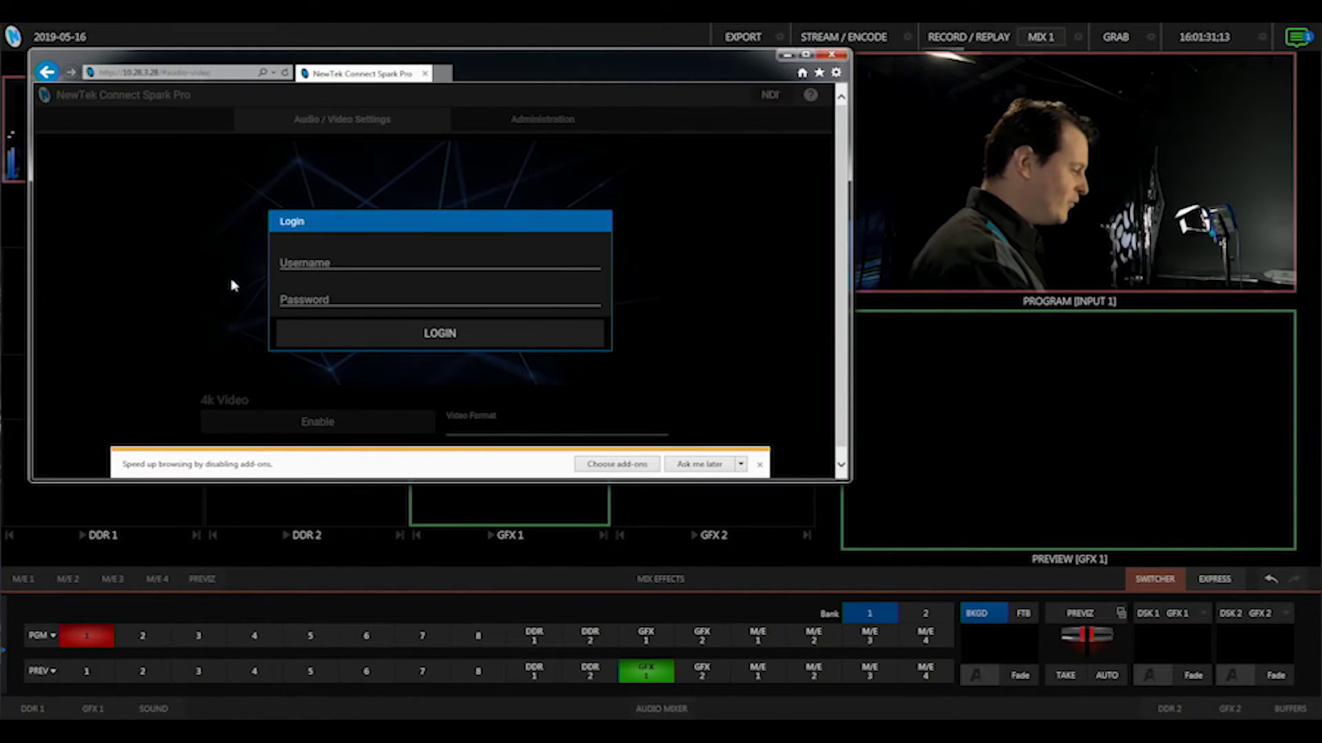
# Step: Close the browser's 'Speed up browsing' add-on bar and focus the login Username field
pyautogui.click(759, 465)
pyautogui.click(309, 262)
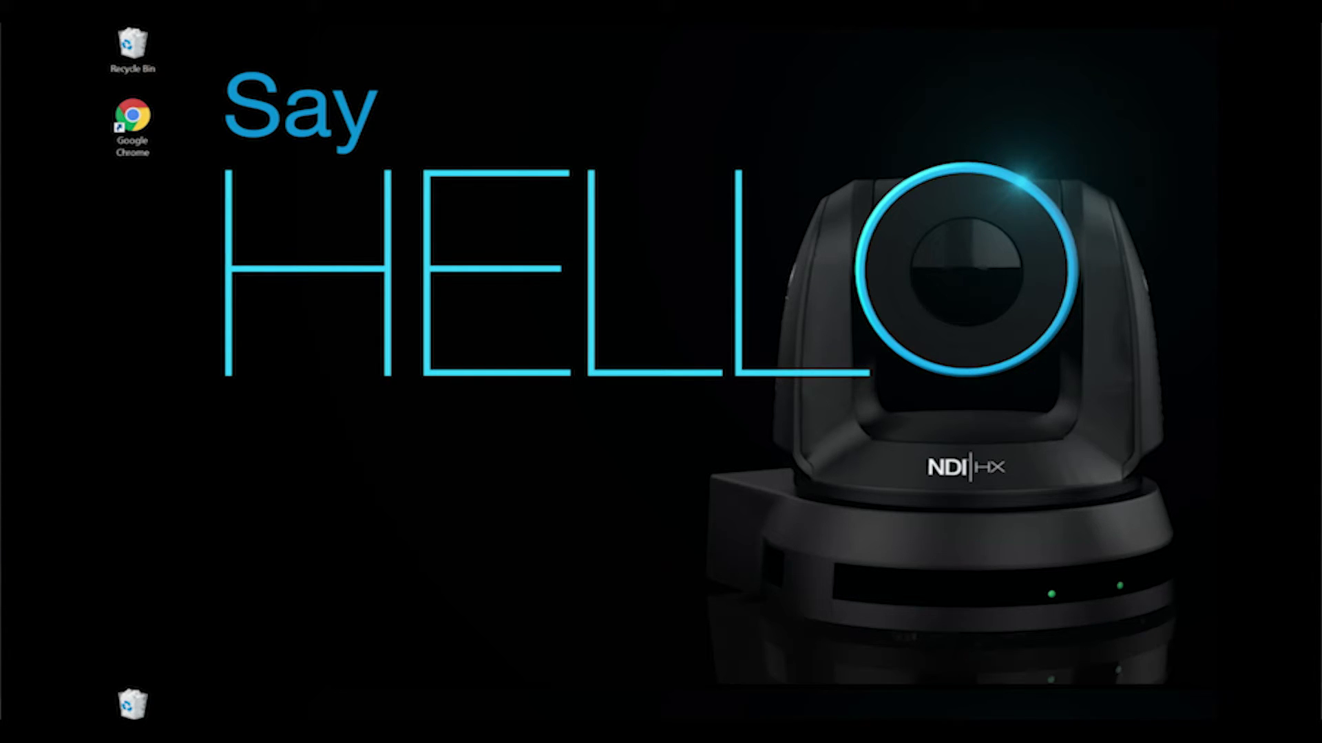
# Step: In Ethernet 2's IPv4 properties, enter fixed address 192.168.1.1 with subnet mask 255.255.255.0
pyautogui.click(1050, 723)
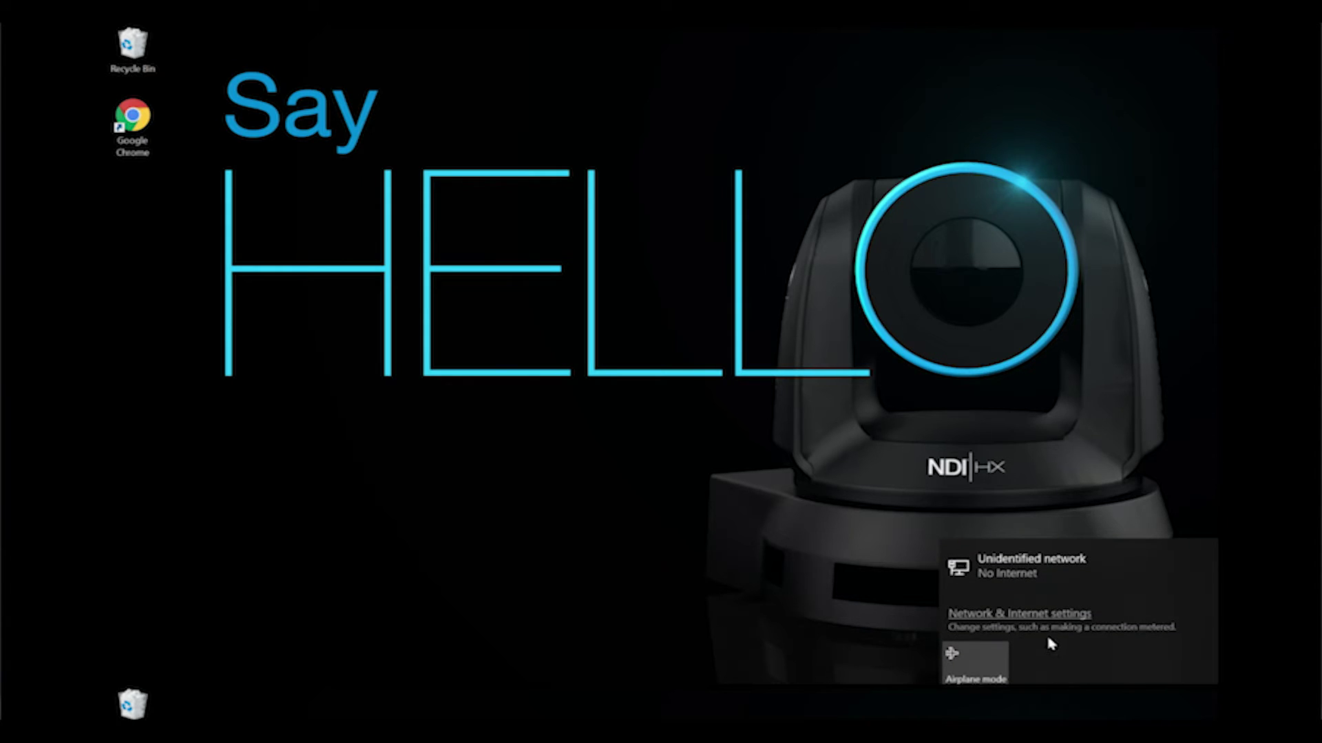
pyautogui.click(1024, 616)
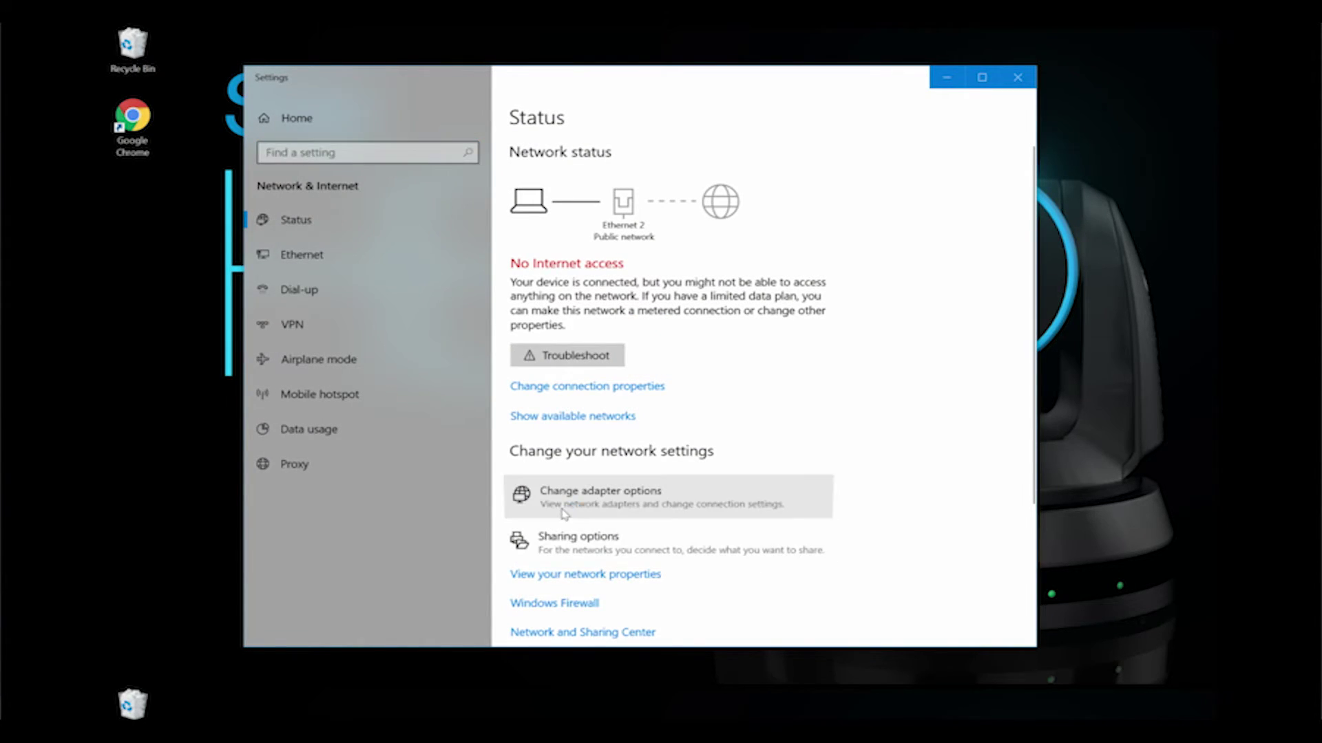
pyautogui.click(561, 509)
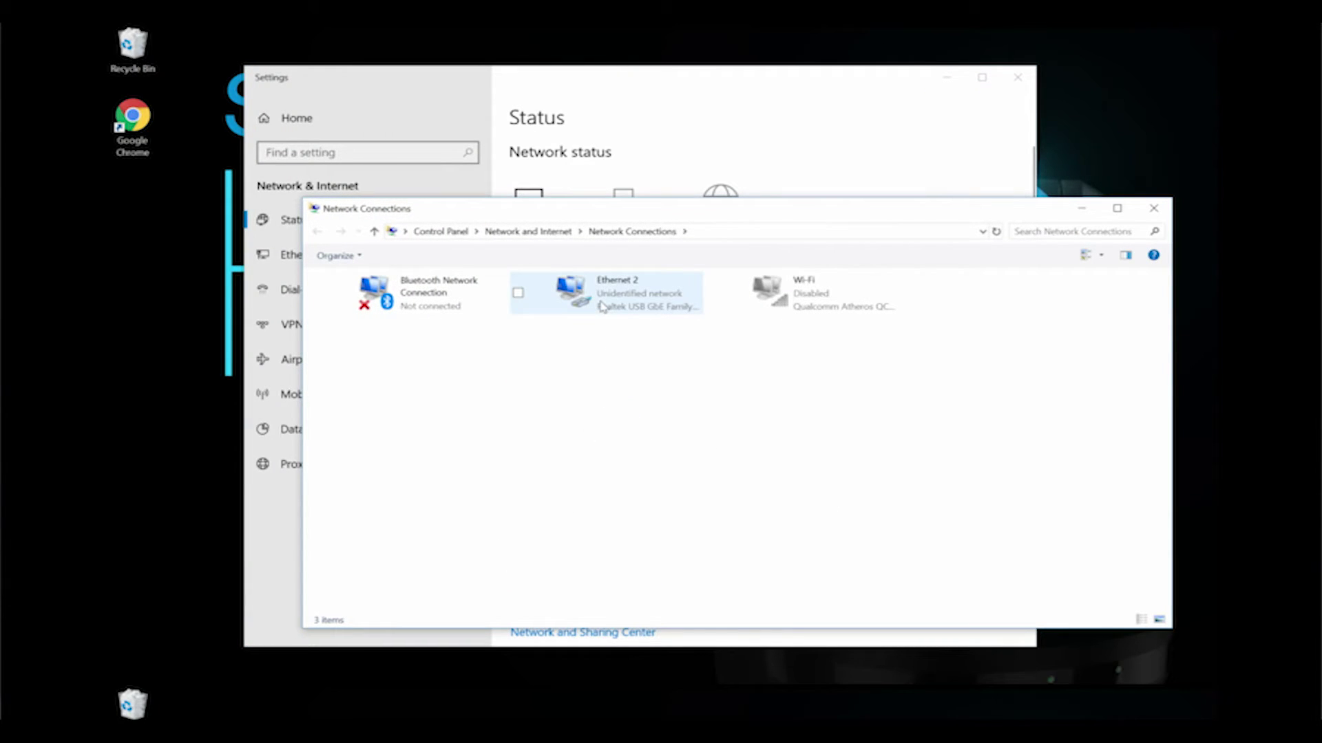
pyautogui.rightClick(601, 306)
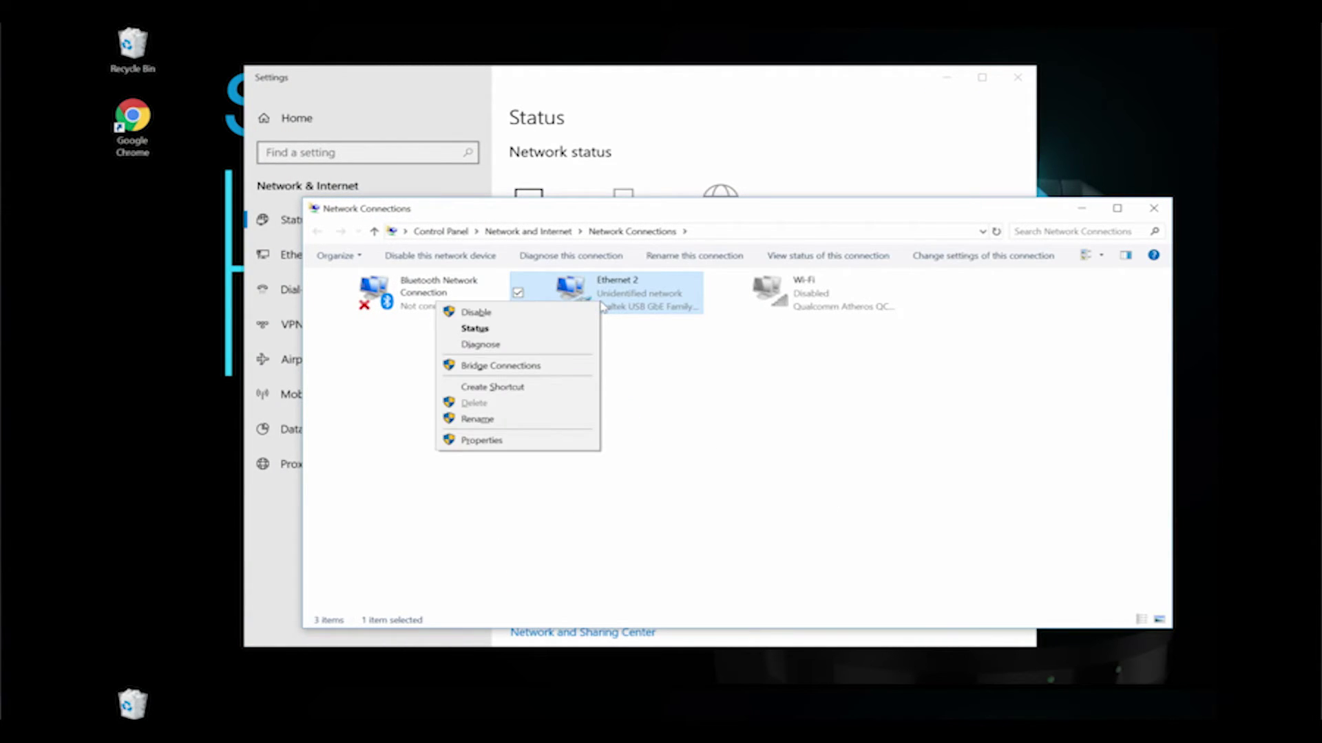
pyautogui.click(529, 441)
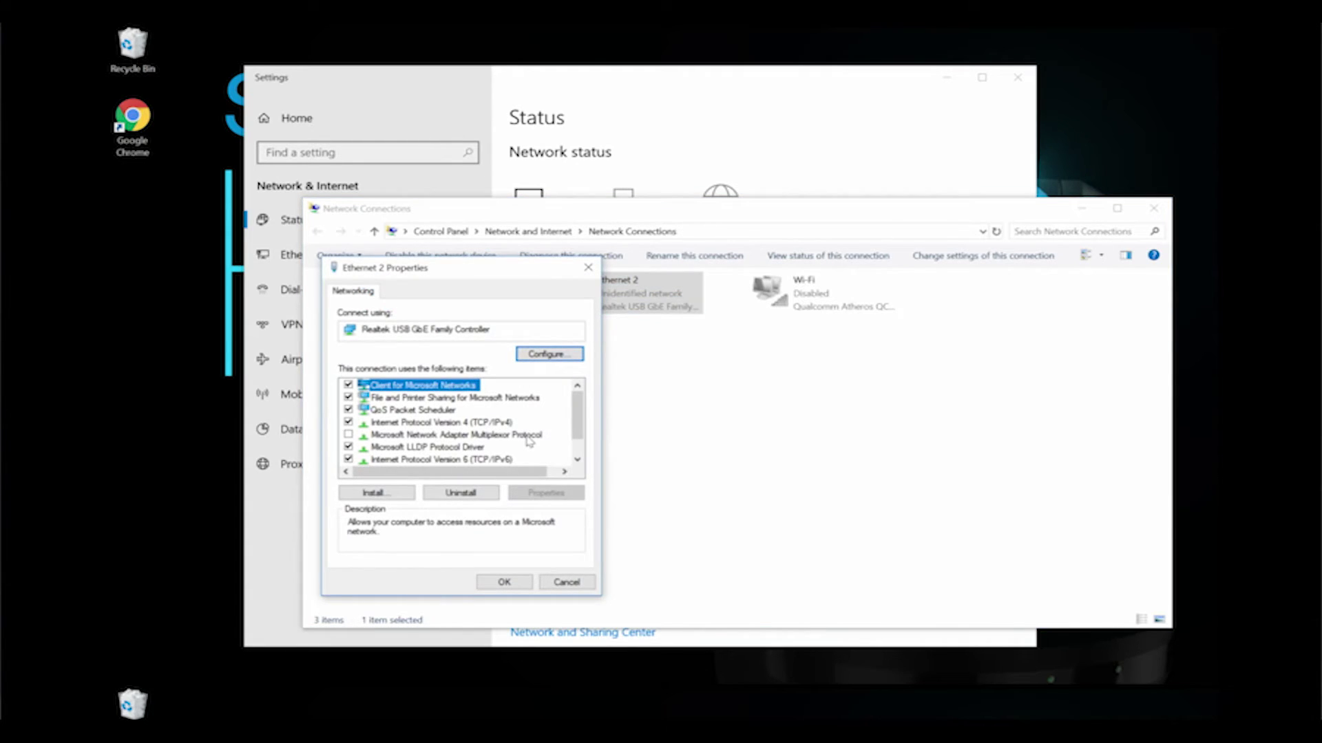
pyautogui.click(461, 423)
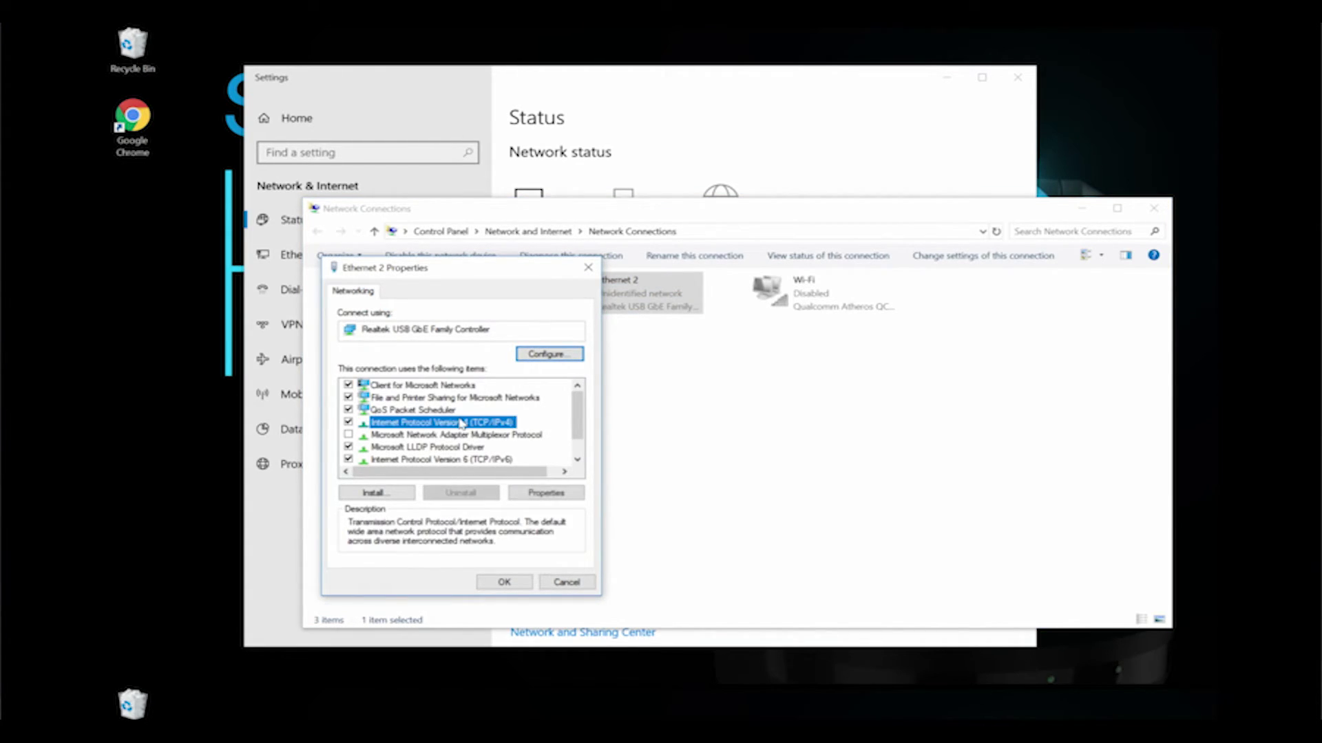
pyautogui.click(552, 493)
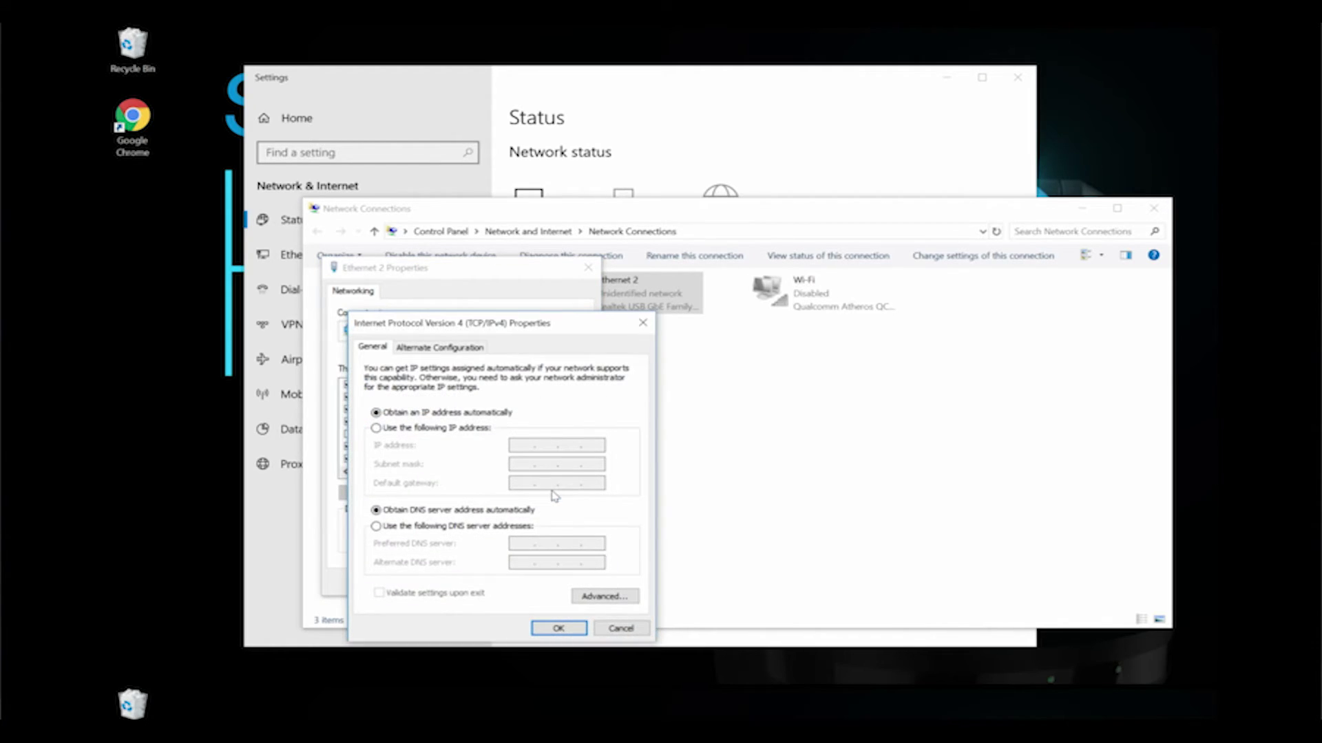
pyautogui.click(426, 430)
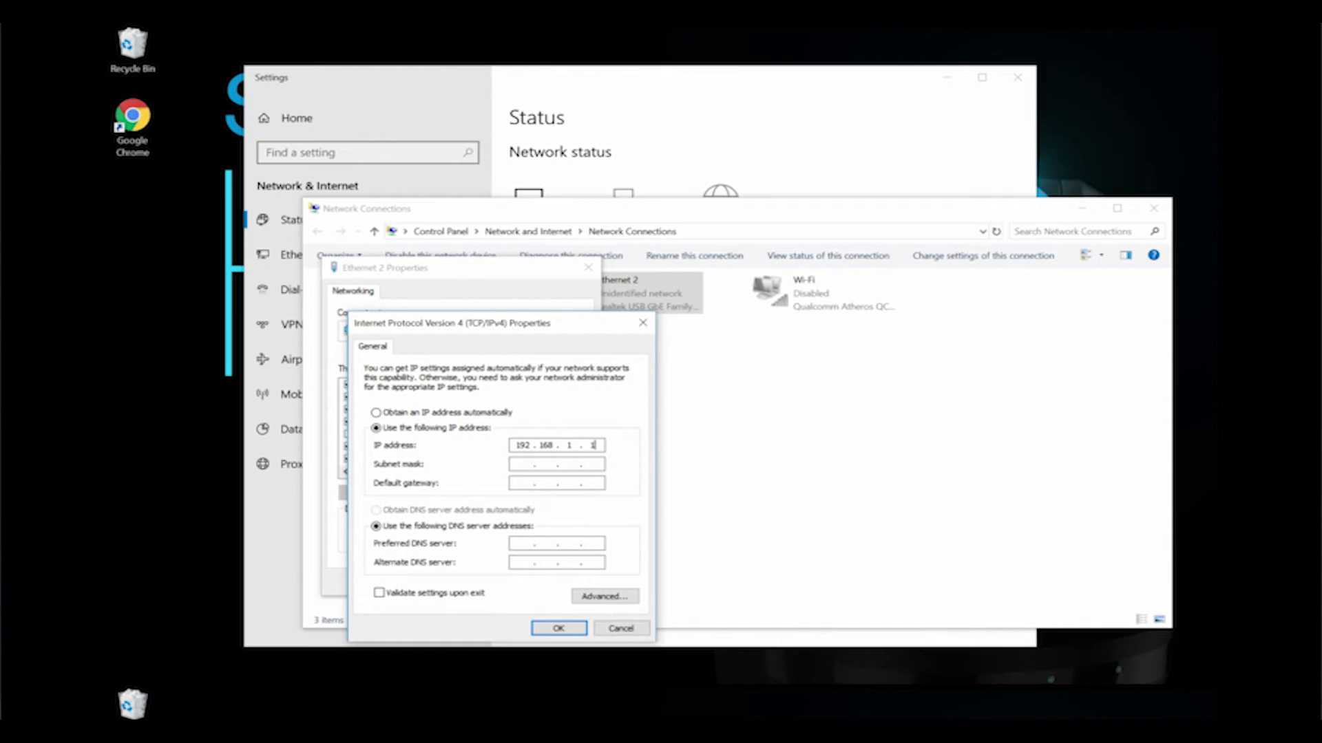
pyautogui.press('Tab')
# Step: Confirm the IPv4 settings, then watch the CONNECT SPARK PRO f22951 feed in Studio Monitor
pyautogui.click(558, 628)
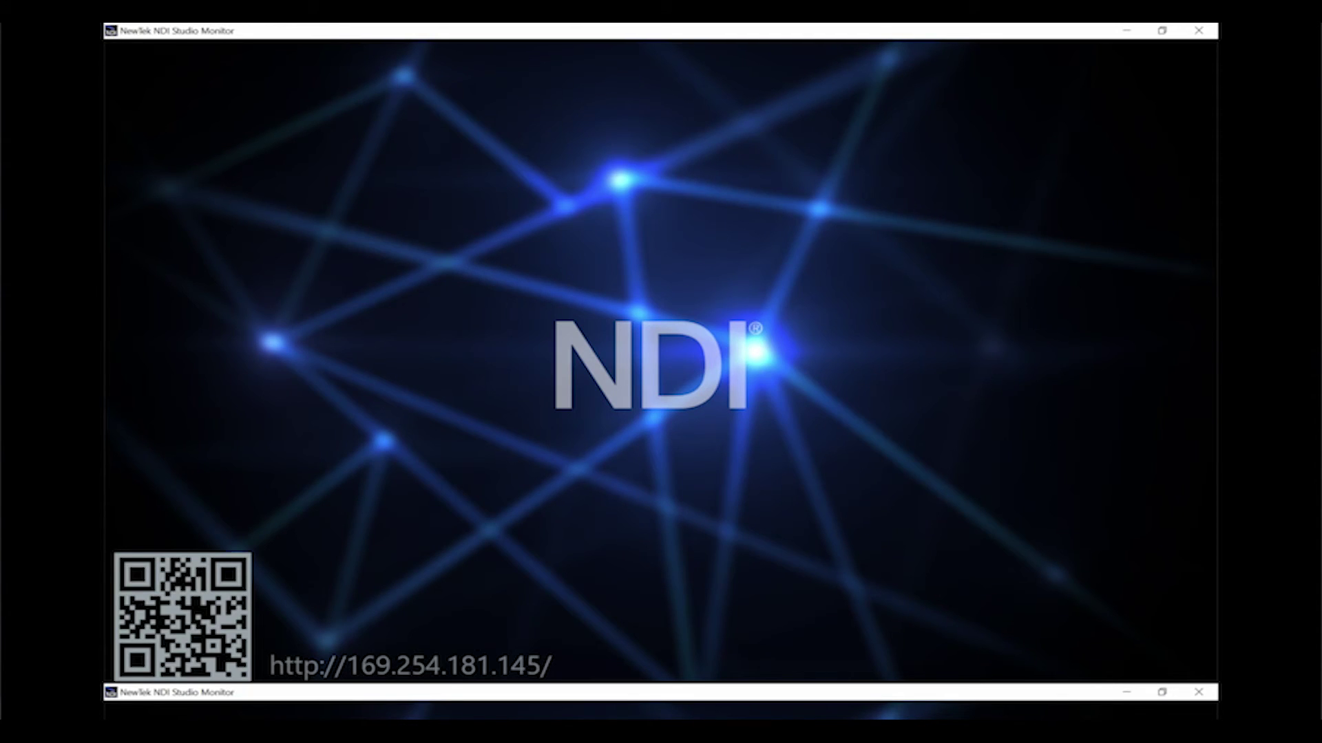
pyautogui.click(118, 51)
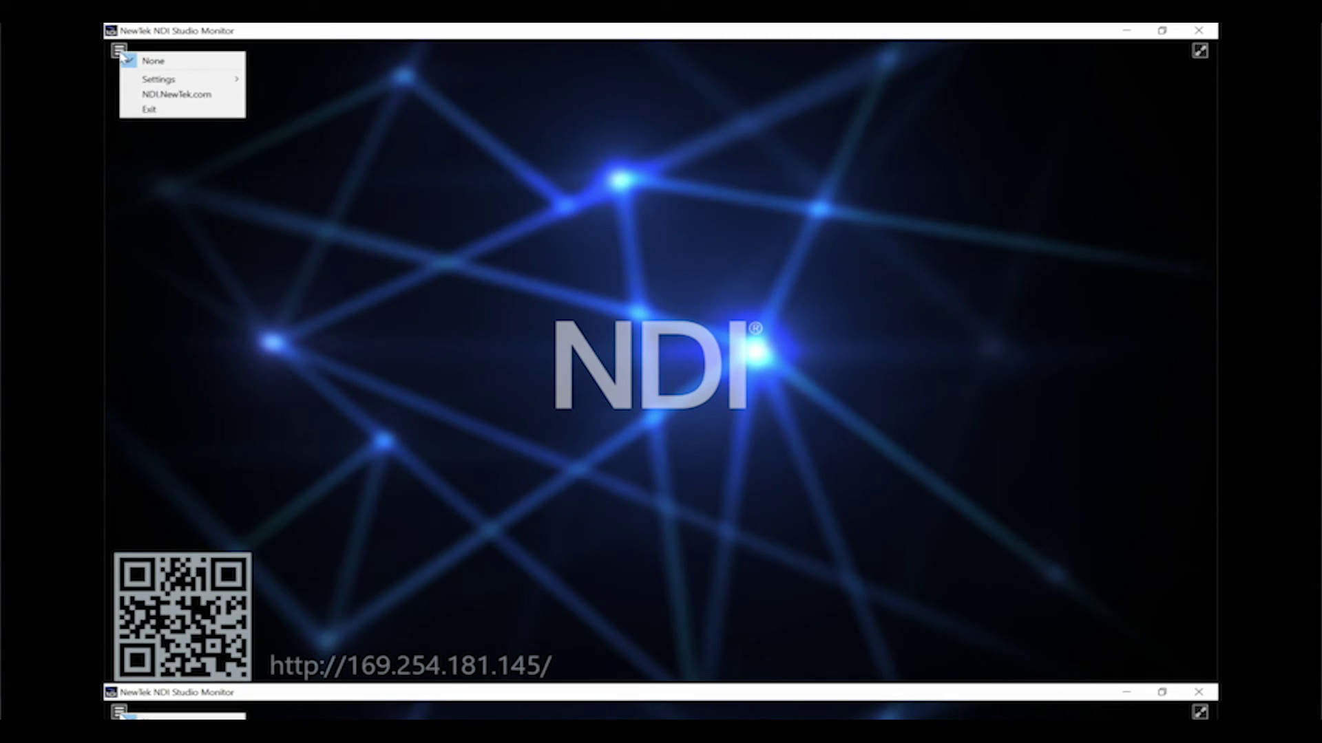
pyautogui.click(346, 89)
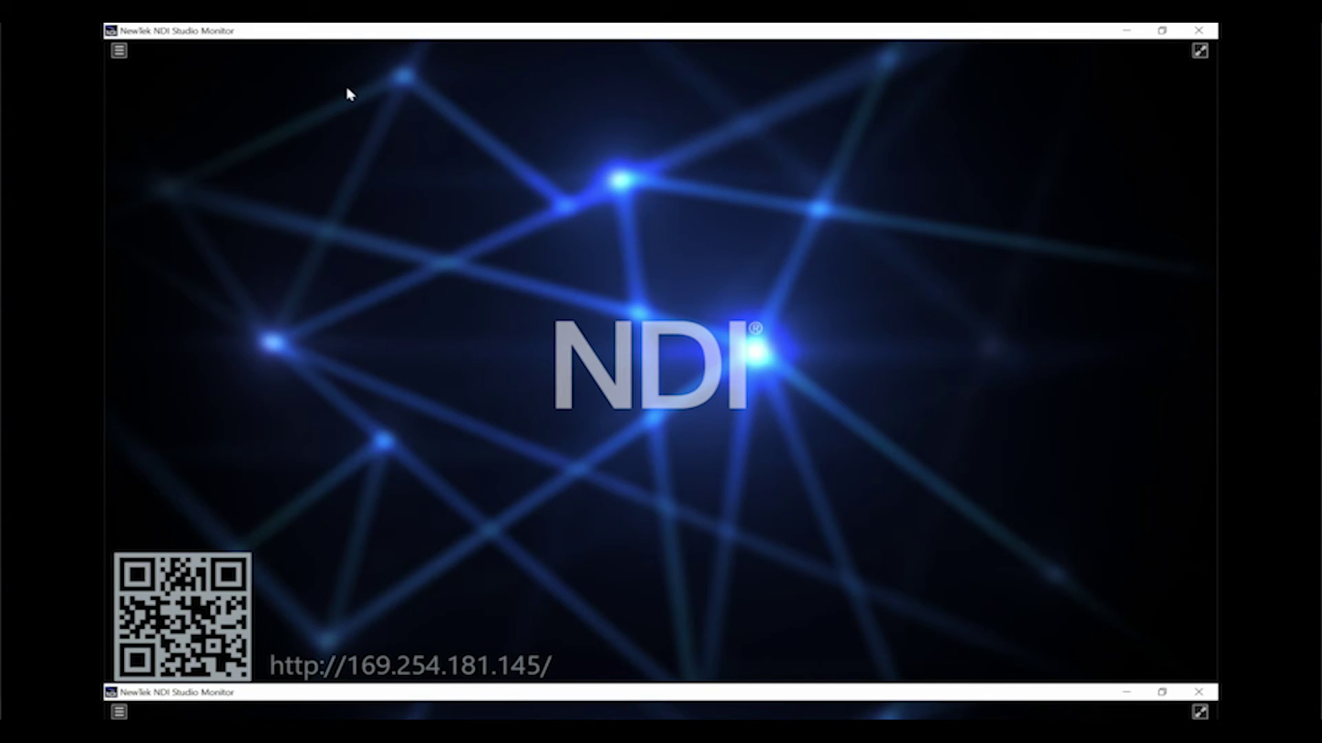
pyautogui.click(119, 52)
pyautogui.moveTo(157, 60)
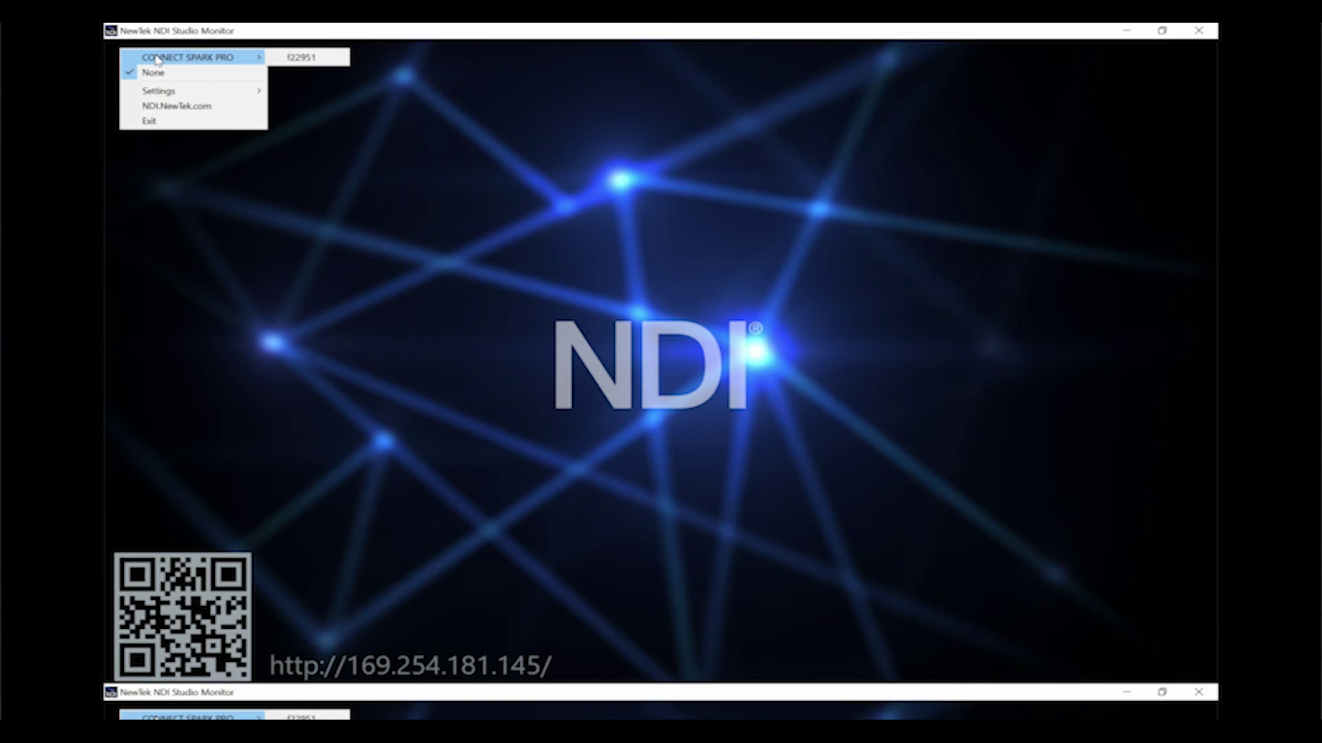
pyautogui.click(312, 67)
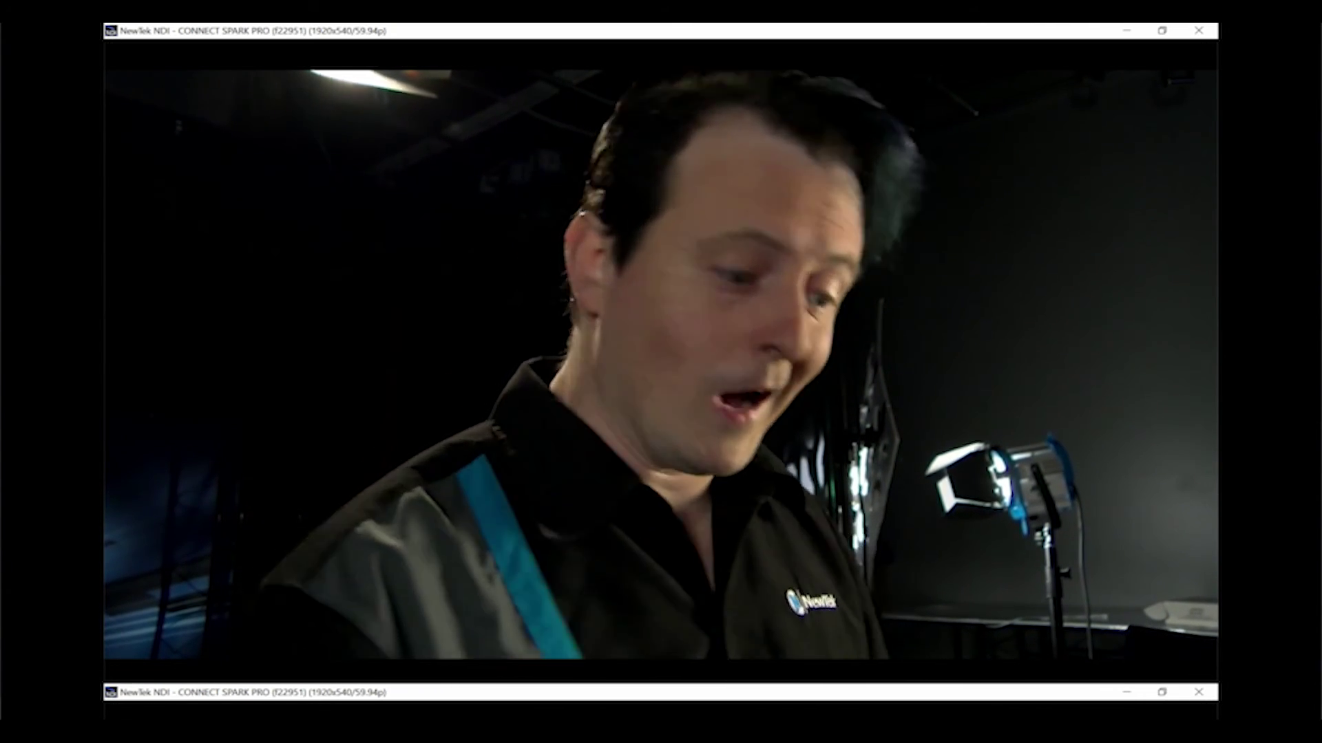
# Step: Open the Spark Pro's web settings page from the monitor's gear icon
pyautogui.moveTo(1085, 623)
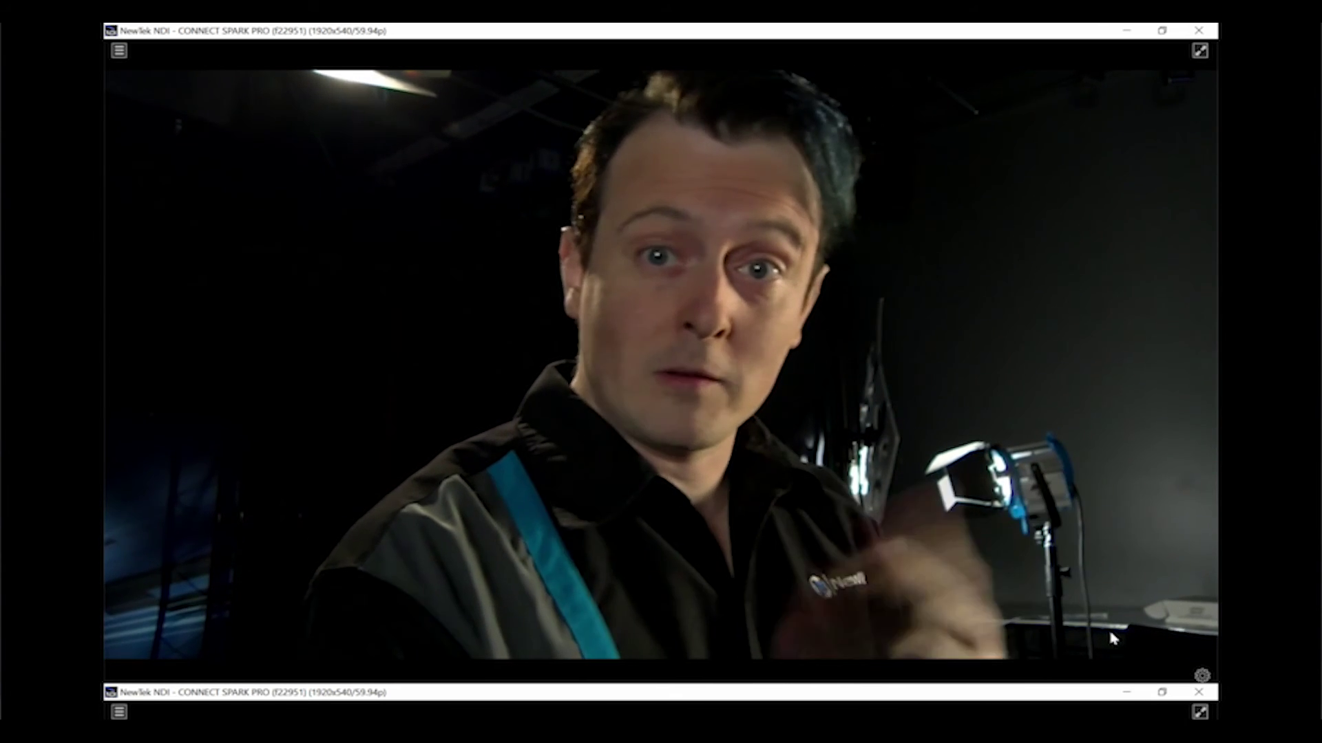
pyautogui.click(1204, 680)
pyautogui.click(1203, 678)
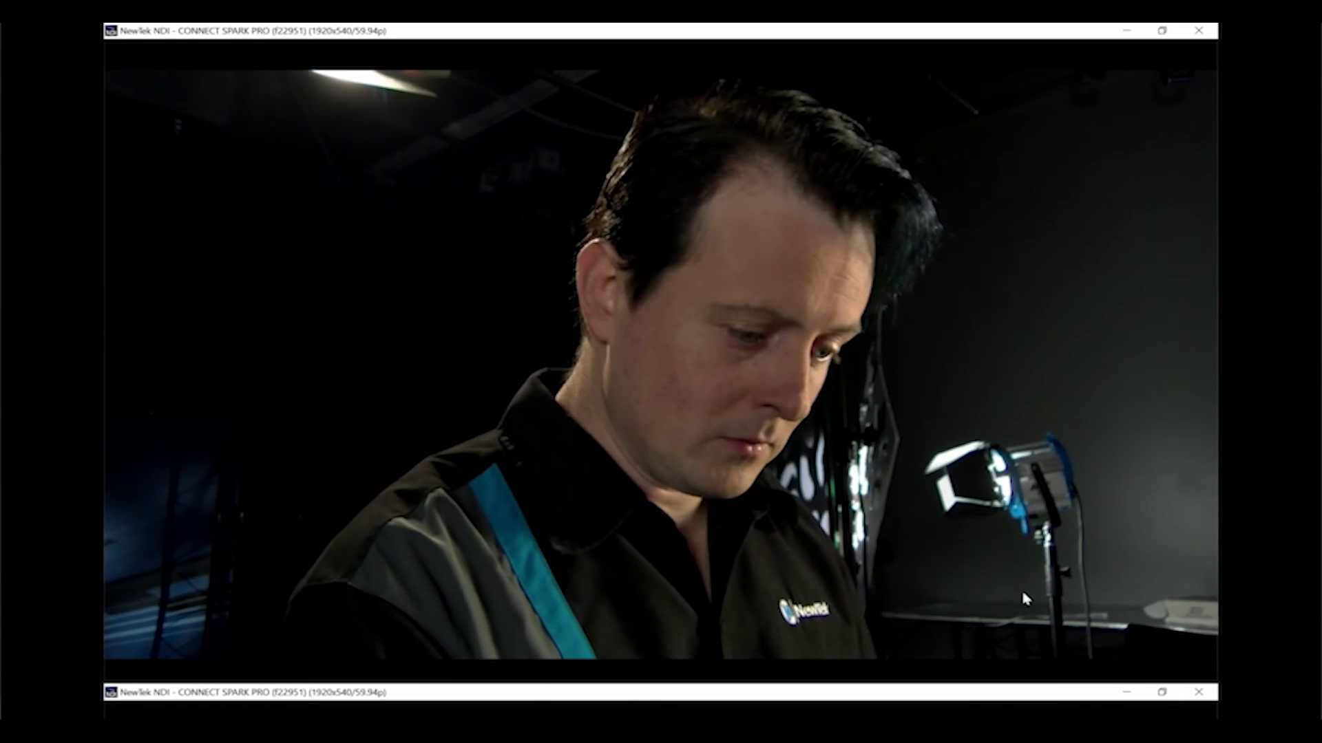
pyautogui.click(1201, 676)
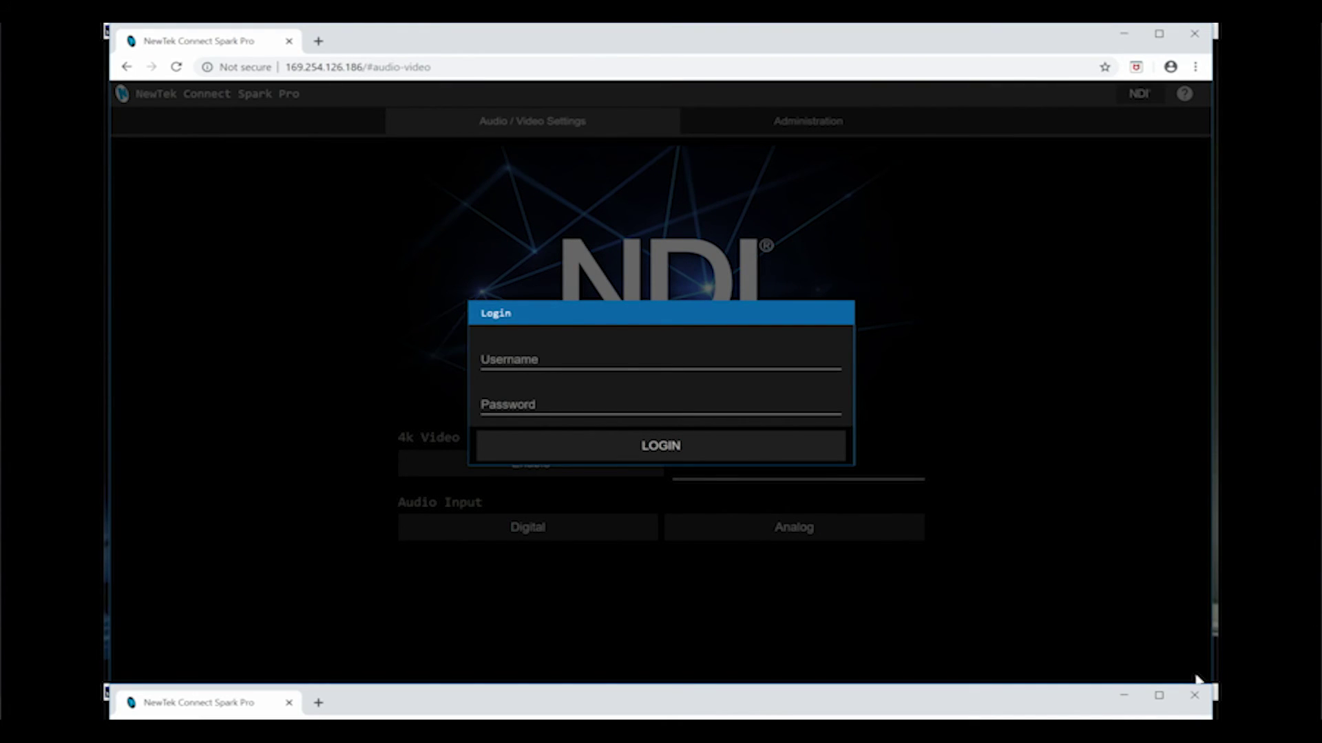
# Step: Sign in to the Spark Pro web page with the administrator username and password
pyautogui.click(660, 362)
pyautogui.write('admin')
pyautogui.press('Tab')
pyautogui.write('ad')
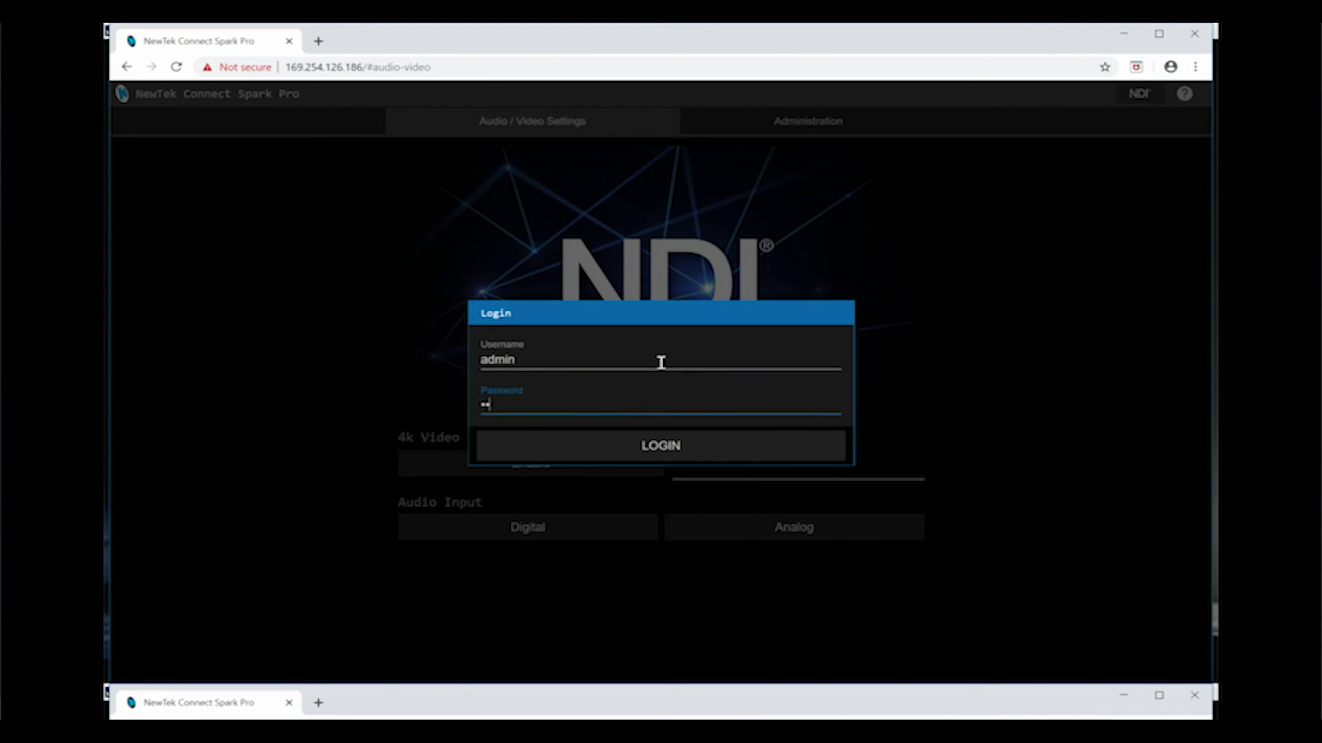
pyautogui.write('min')
pyautogui.press('Return')
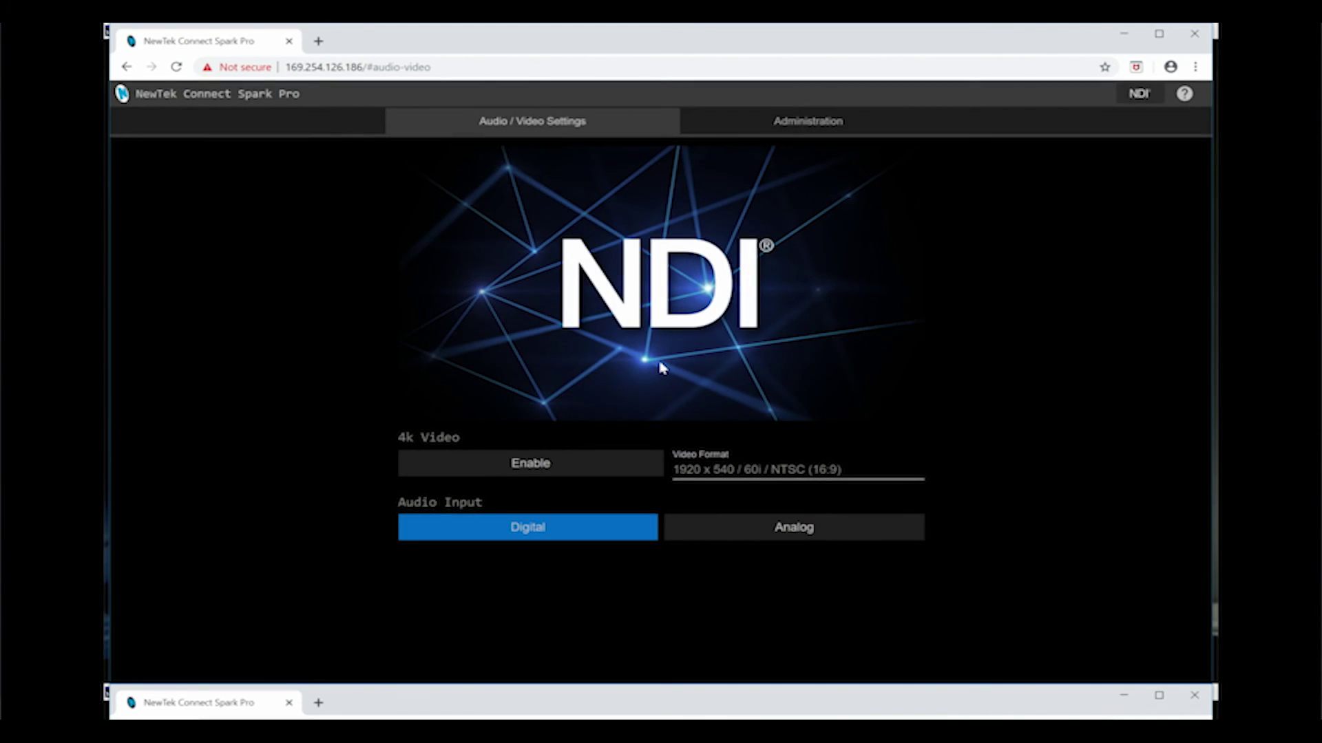